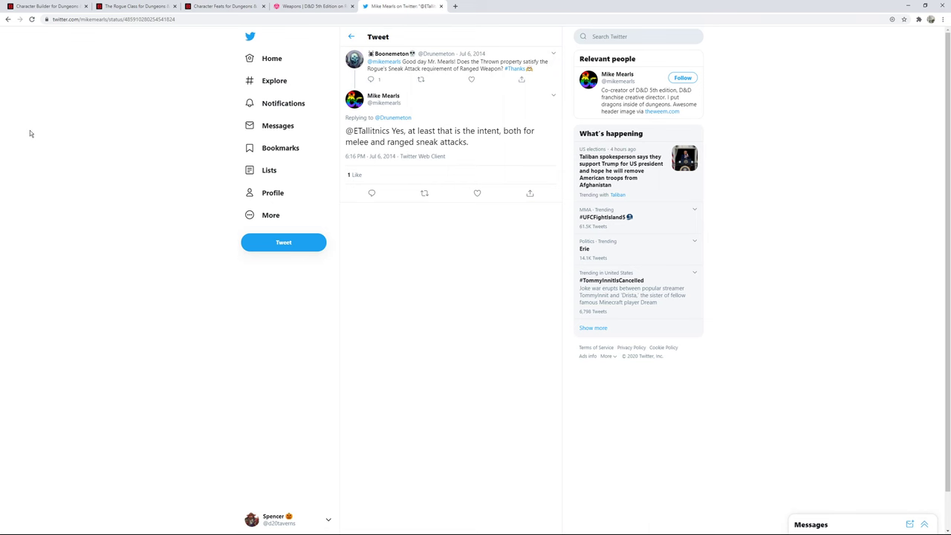
Step: Switch to the character builder and review the level 4 Sharpshooter feat and the character's ability scores
{"action": "left_click", "coordinate": [41, 7]}
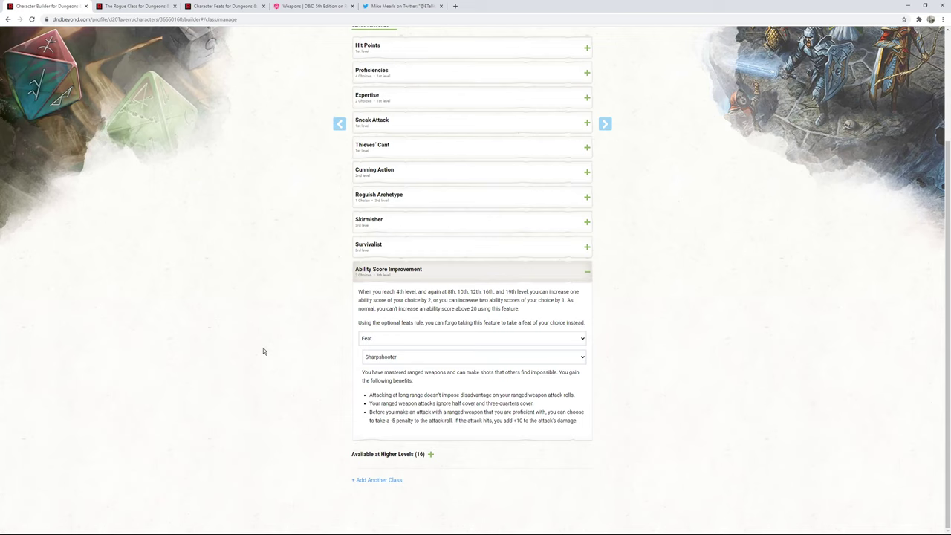
{"action": "left_click_drag", "start_coordinate": [448, 411], "coordinate": [486, 413]}
{"action": "left_click", "coordinate": [495, 424]}
{"action": "scroll", "coordinate": [327, 288], "scroll_direction": "up", "scroll_amount": 3}
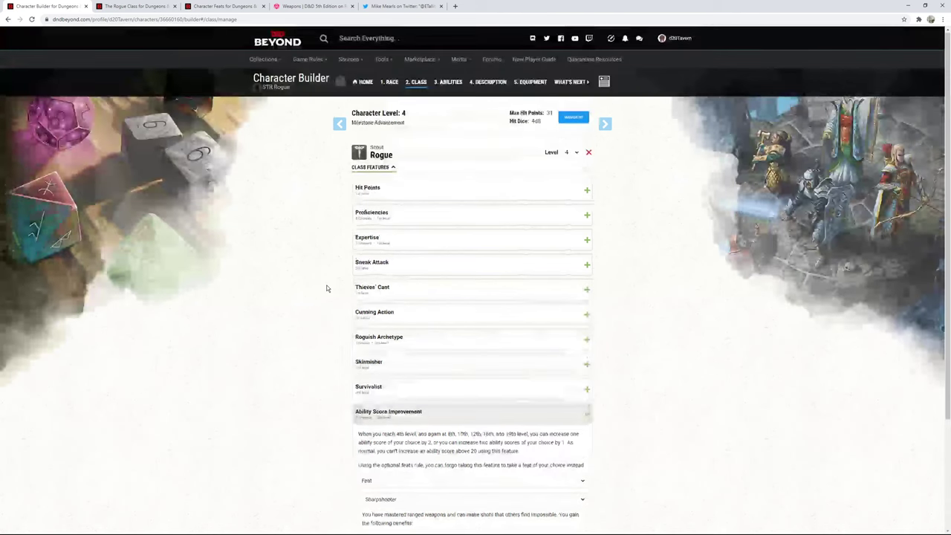
{"action": "scroll", "coordinate": [406, 329], "scroll_direction": "down", "scroll_amount": 3}
{"action": "left_click", "coordinate": [475, 269]}
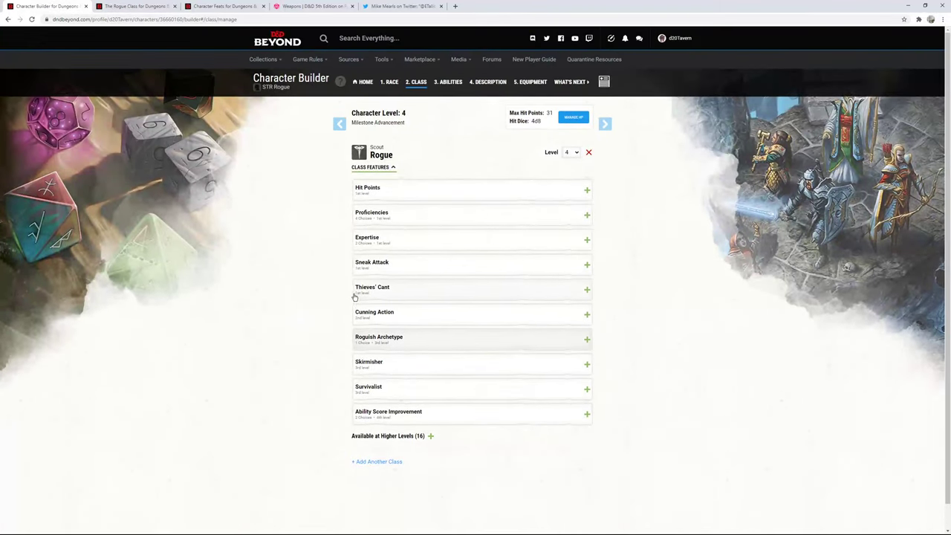
{"action": "scroll", "coordinate": [468, 252], "scroll_direction": "up", "scroll_amount": 1}
{"action": "left_click", "coordinate": [446, 82]}
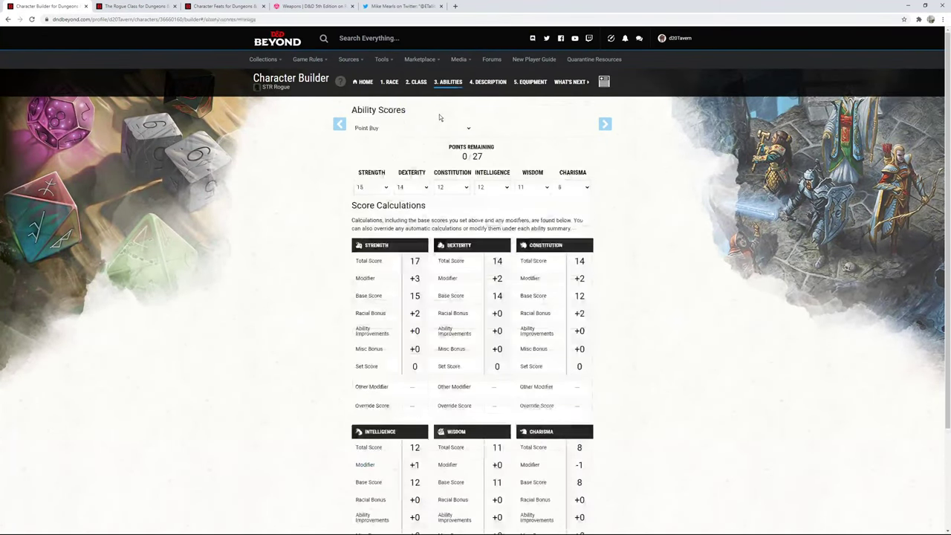
Step: Return to the class features, raise the rogue to level 5 and expand Uncanny Dodge
{"action": "left_click", "coordinate": [419, 85]}
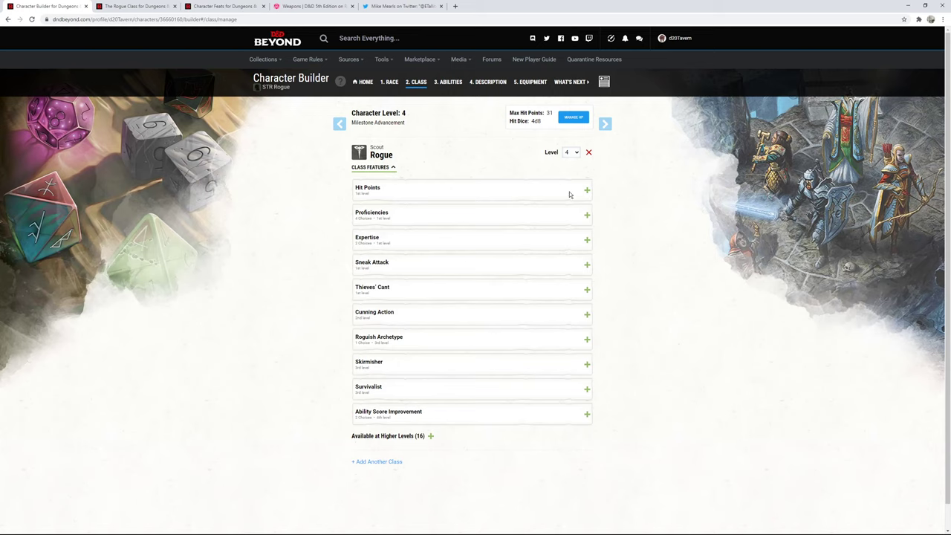
{"action": "scroll", "coordinate": [319, 323], "scroll_direction": "down", "scroll_amount": 1}
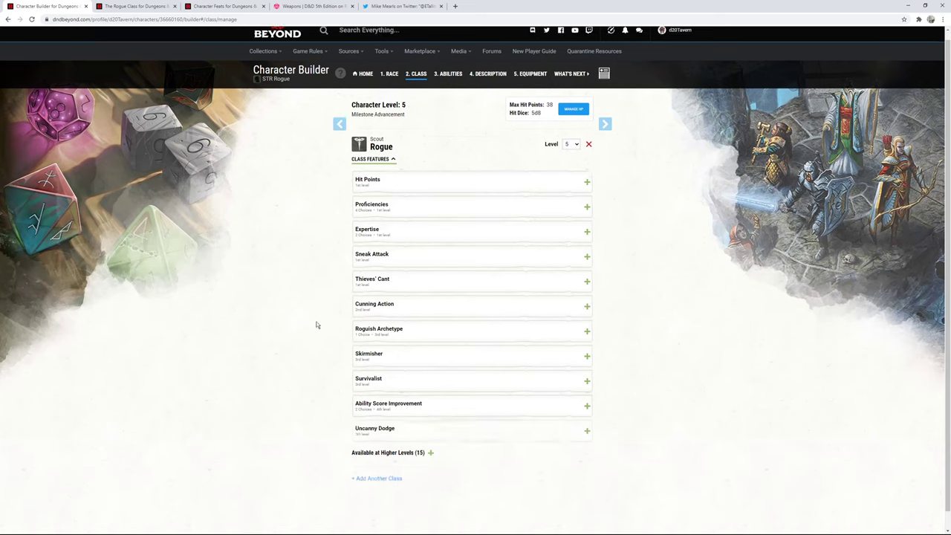
{"action": "left_click", "coordinate": [385, 416]}
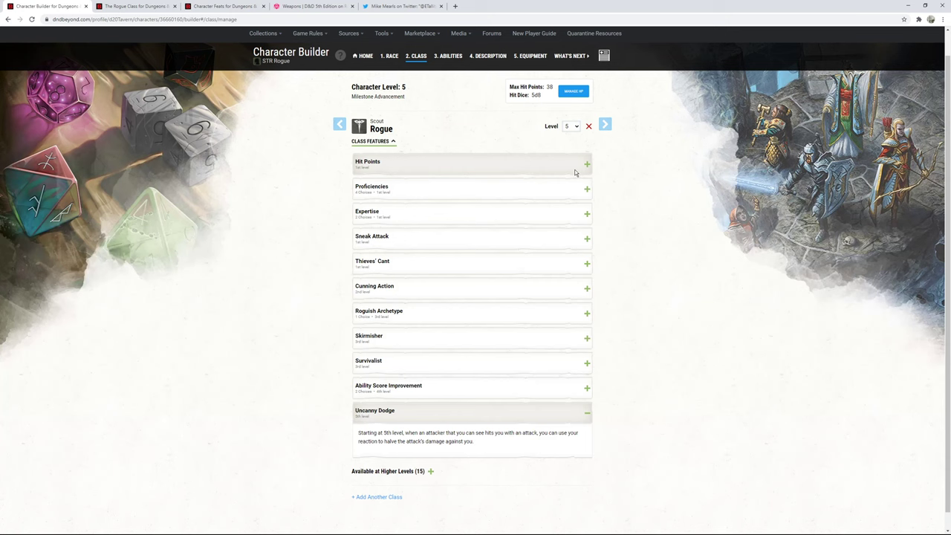
Step: Raise the rogue to level 6 and choose Perception and Investigation for the 6th-level Expertise
{"action": "key", "text": "Down"}
{"action": "scroll", "coordinate": [423, 333], "scroll_direction": "down", "scroll_amount": 1}
{"action": "left_click", "coordinate": [449, 431]}
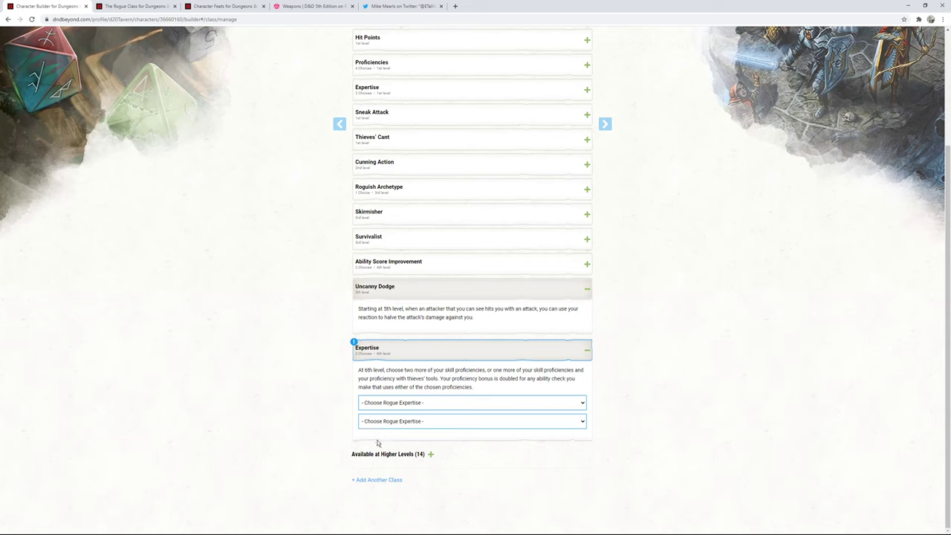
{"action": "left_click", "coordinate": [379, 402]}
{"action": "left_click", "coordinate": [379, 421]}
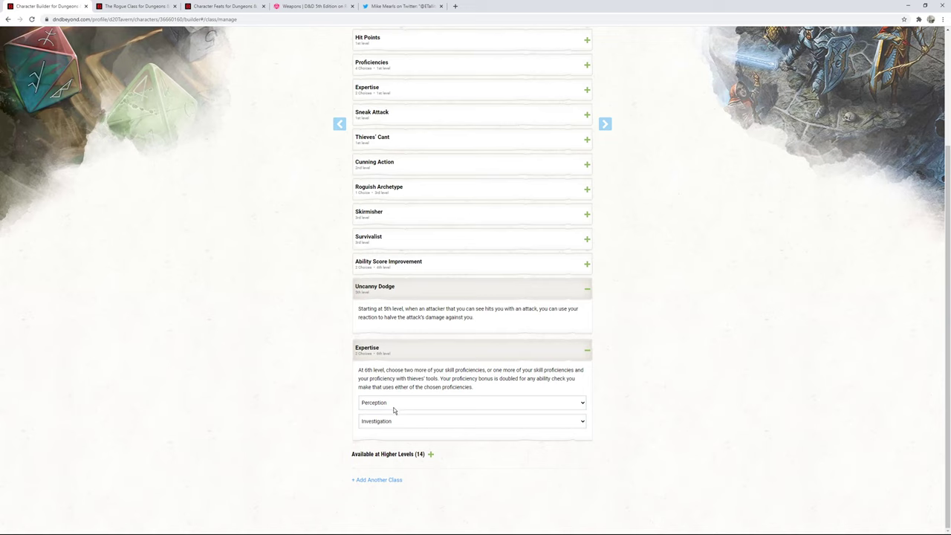
Step: Raise the rogue to level 7 and expand the Evasion feature description
{"action": "scroll", "coordinate": [435, 243], "scroll_direction": "up", "scroll_amount": 3}
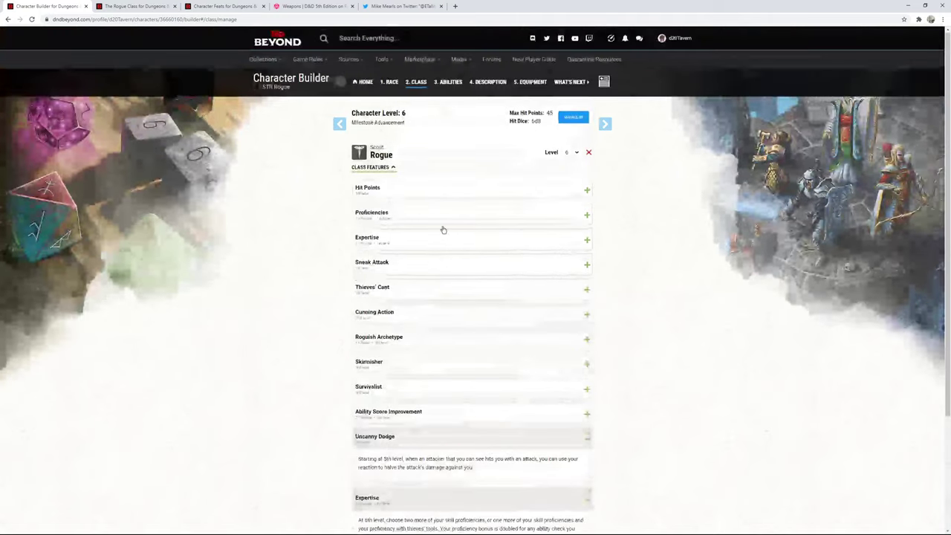
{"action": "key", "text": "Down"}
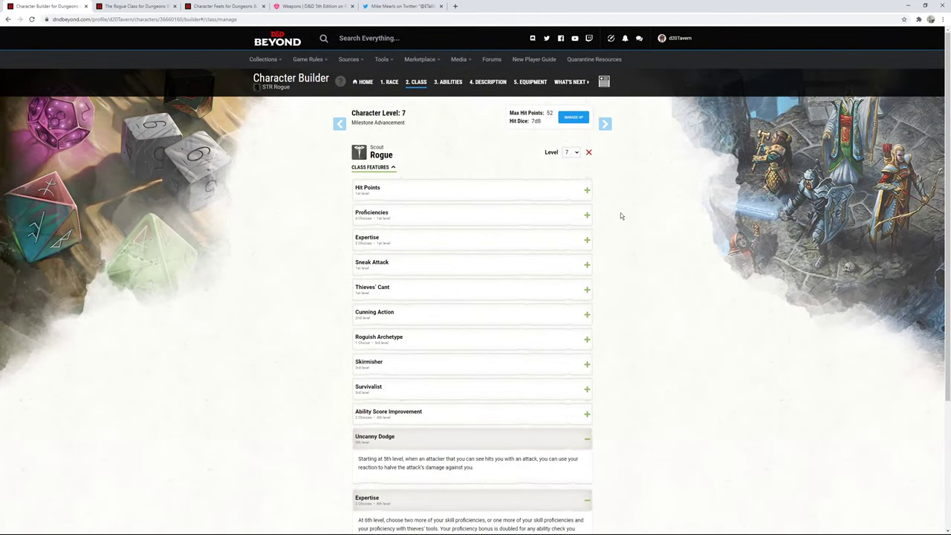
{"action": "scroll", "coordinate": [446, 334], "scroll_direction": "down", "scroll_amount": 3}
{"action": "left_click", "coordinate": [414, 422]}
{"action": "scroll", "coordinate": [415, 421], "scroll_direction": "down", "scroll_amount": 1}
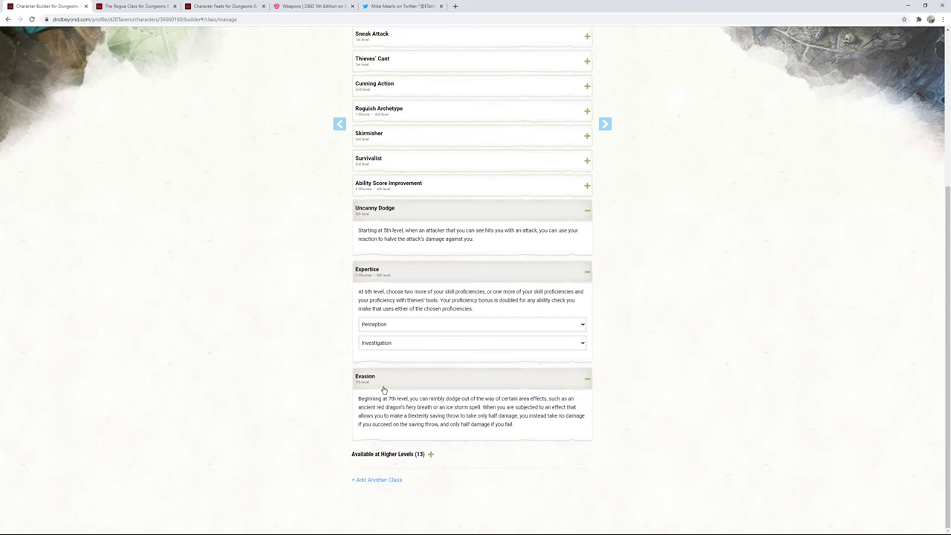
Step: Collapse the expanded Evasion, Expertise and Uncanny Dodge features in the rogue's class feature list
{"action": "left_click", "coordinate": [437, 376]}
{"action": "left_click", "coordinate": [432, 330]}
{"action": "left_click", "coordinate": [429, 332]}
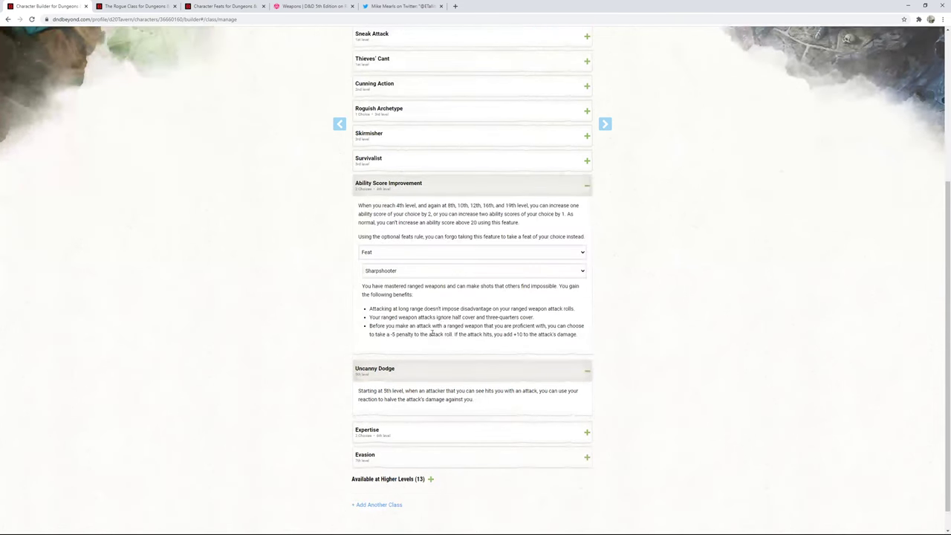
{"action": "left_click", "coordinate": [448, 191]}
{"action": "left_click", "coordinate": [439, 346]}
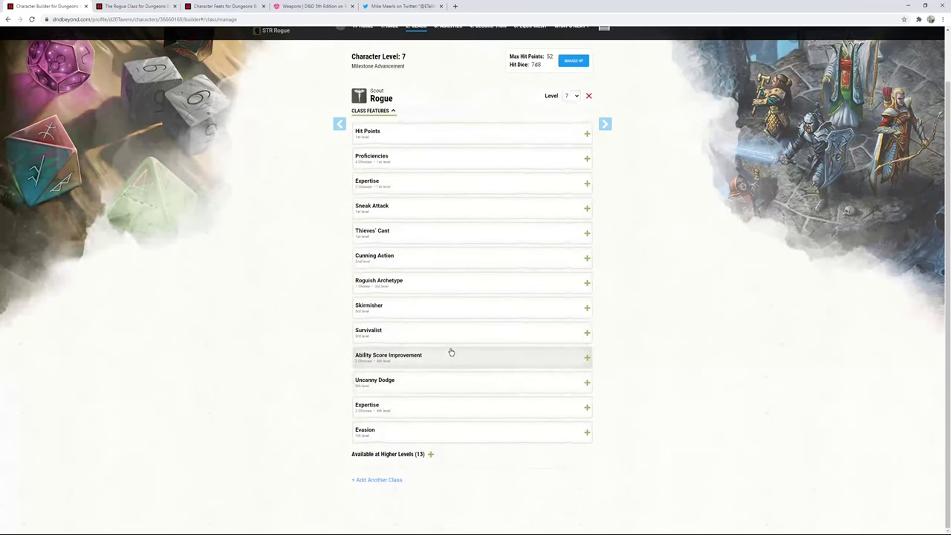
Step: Raise the rogue to level 8 and set the 8th-level Ability Score Improvement to Feat
{"action": "scroll", "coordinate": [493, 218], "scroll_direction": "up", "scroll_amount": 1}
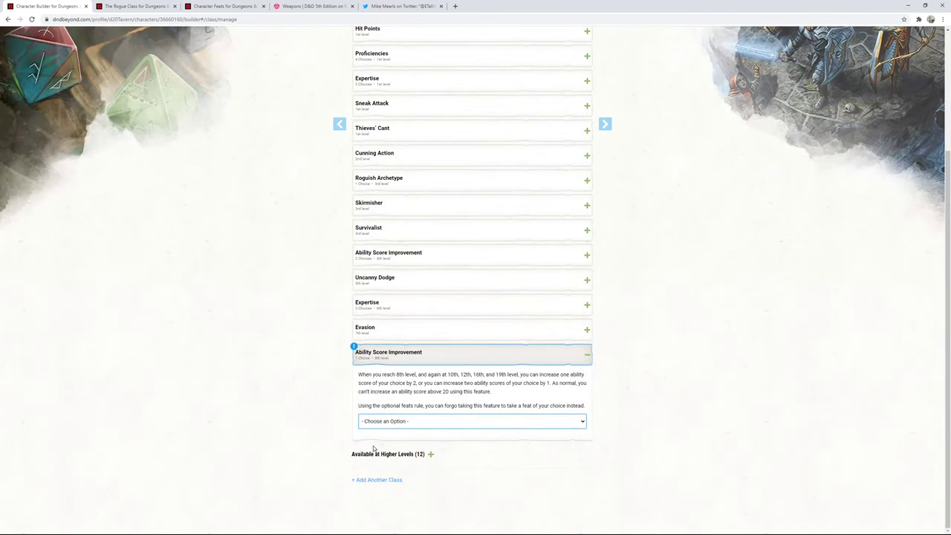
{"action": "left_click", "coordinate": [377, 444]}
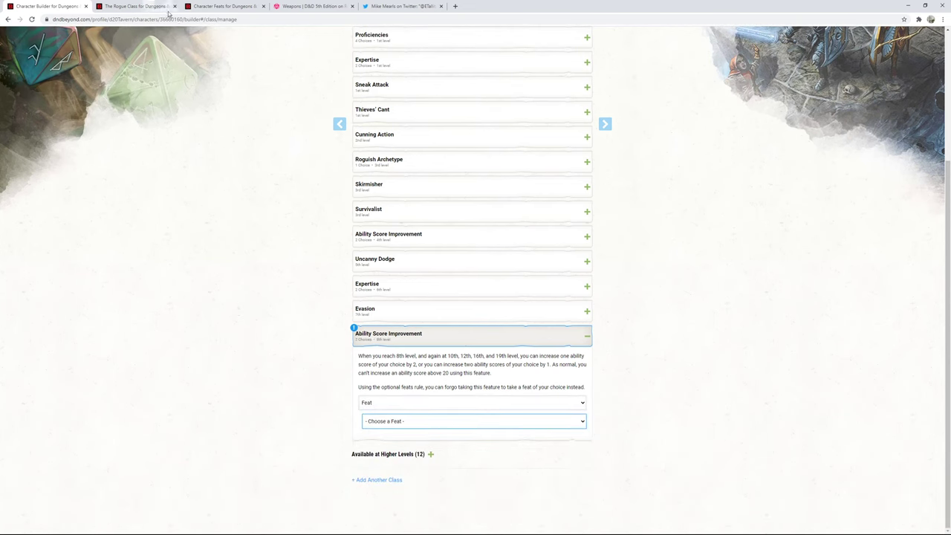
Step: Look up the benefits and prerequisite of the Squat Nimbleness feat in the character feats list
{"action": "left_click", "coordinate": [218, 7]}
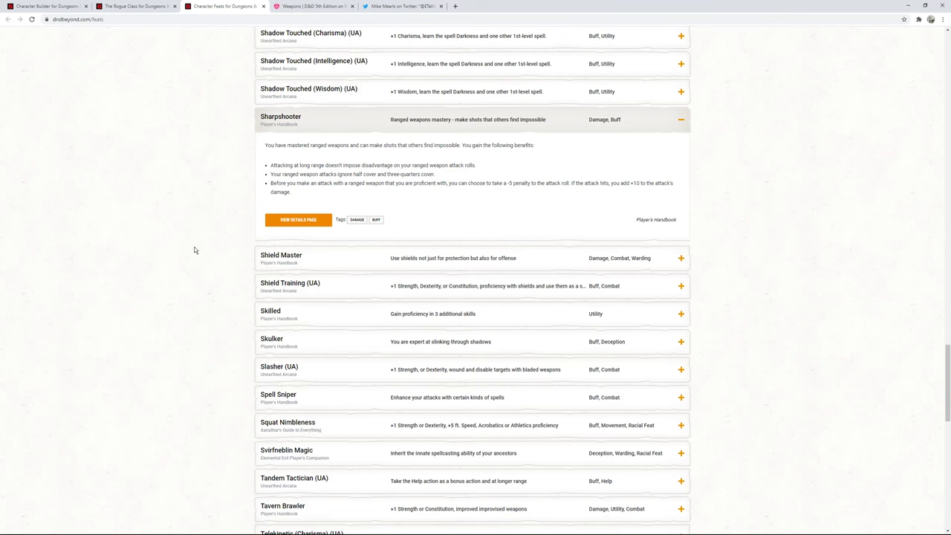
{"action": "scroll", "coordinate": [195, 250], "scroll_direction": "down", "scroll_amount": 3}
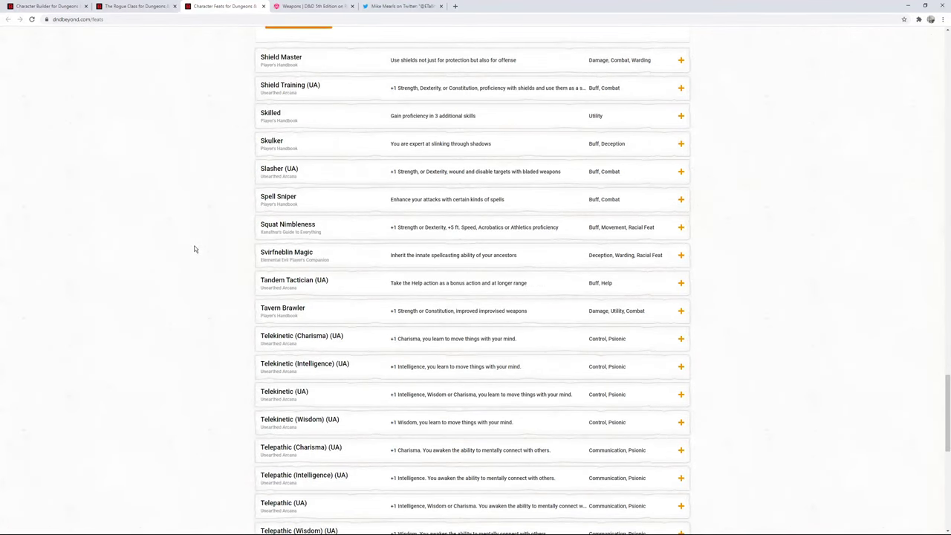
{"action": "left_click", "coordinate": [342, 234]}
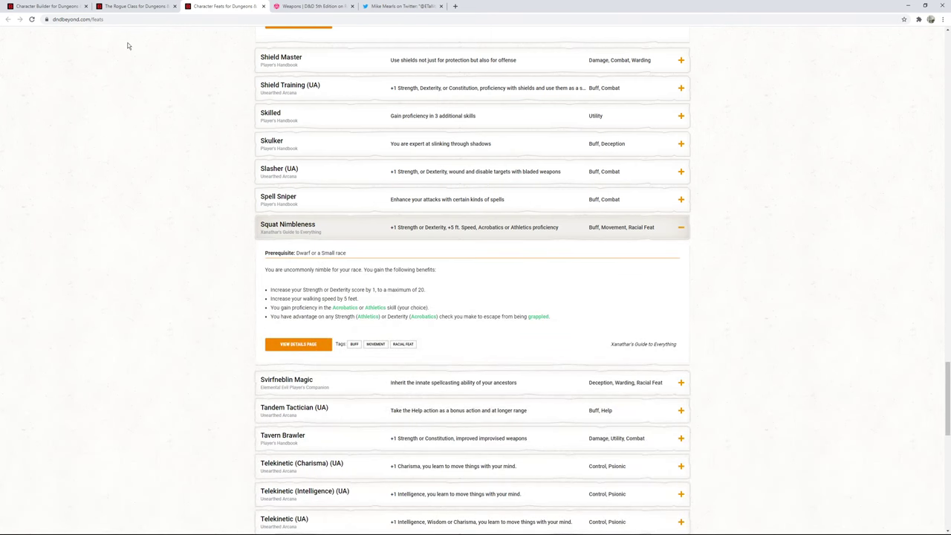
Step: Choose the Squat Nimbleness feat for the 8th-level improvement in the character builder, with Athletics and Strength Score
{"action": "left_click", "coordinate": [44, 6]}
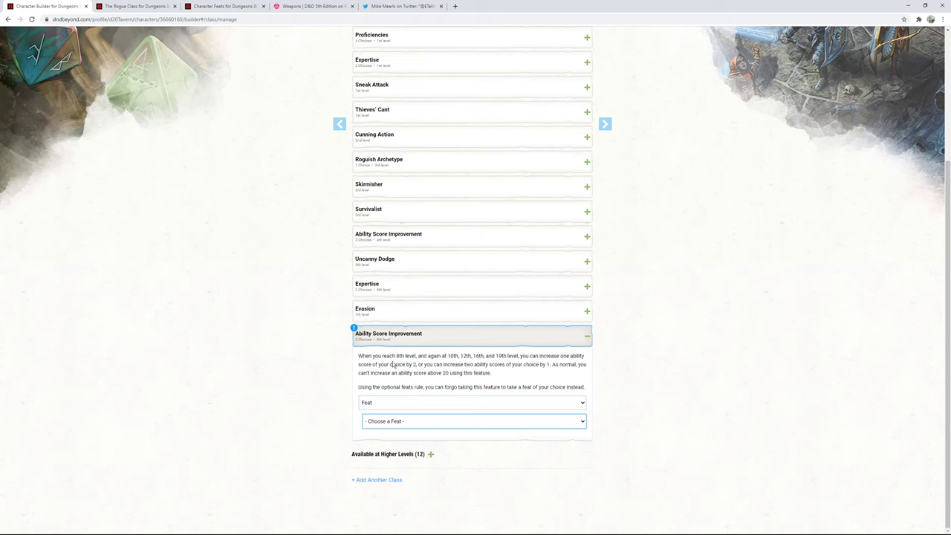
{"action": "type", "text": "sq"}
{"action": "scroll", "coordinate": [346, 380], "scroll_direction": "down", "scroll_amount": 2}
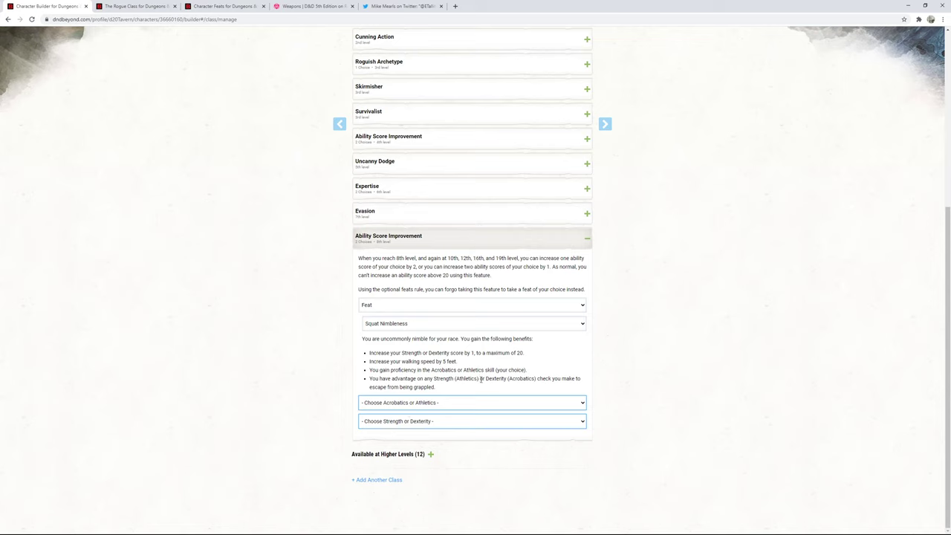
{"action": "key", "text": "Down"}
{"action": "key", "text": "Down"}
{"action": "key", "text": "Tab"}
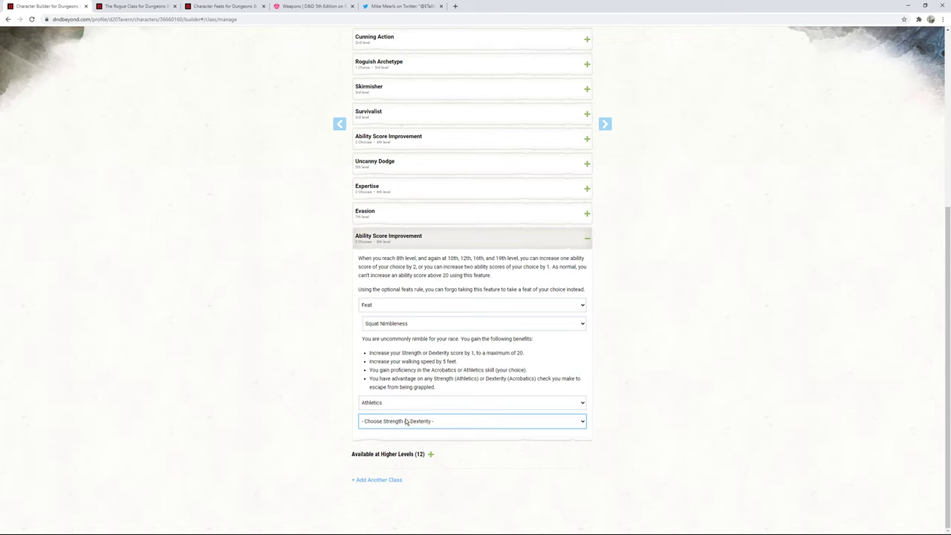
{"action": "key", "text": "Down"}
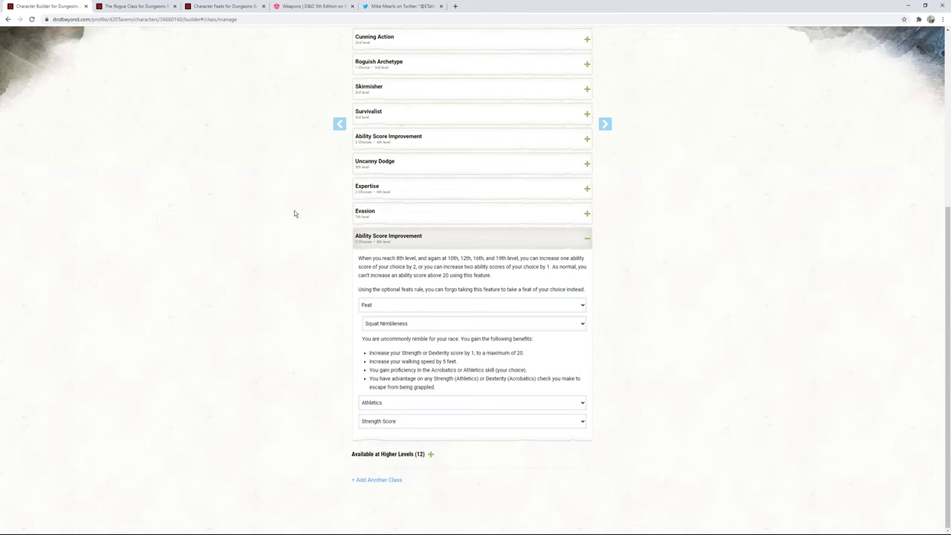
Step: Collapse the 8th-level improvement and review the Survivalist and Skirmisher feature descriptions
{"action": "scroll", "coordinate": [295, 215], "scroll_direction": "up", "scroll_amount": 2}
{"action": "left_click", "coordinate": [437, 343]}
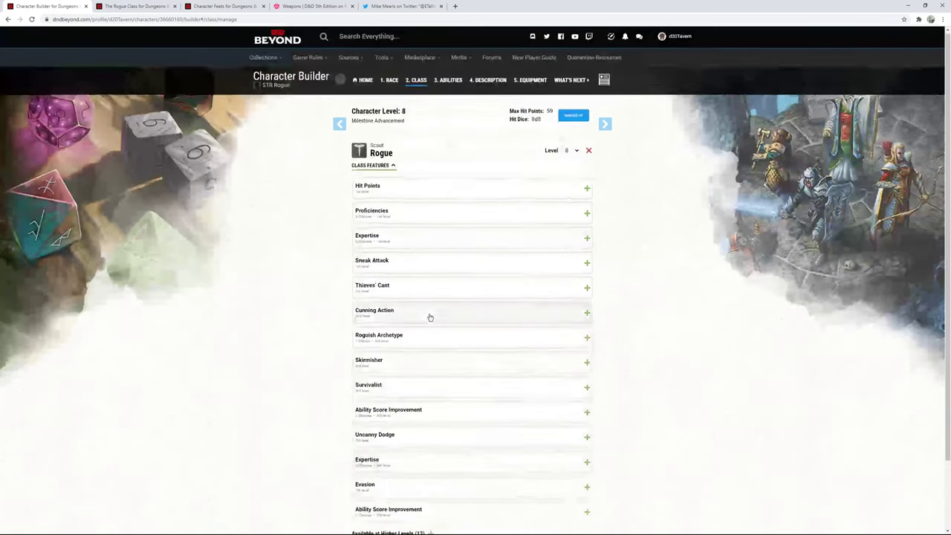
{"action": "scroll", "coordinate": [428, 316], "scroll_direction": "down", "scroll_amount": 1}
{"action": "left_click", "coordinate": [415, 301]}
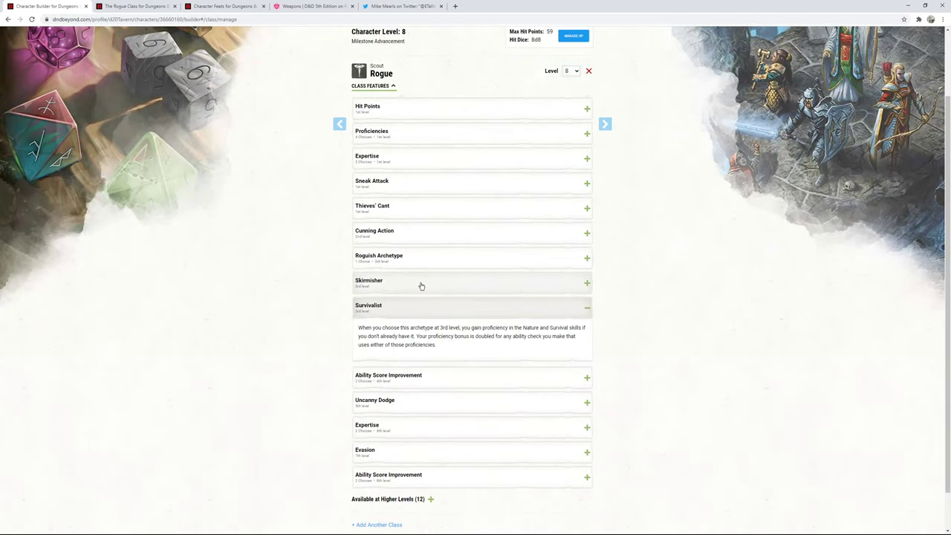
{"action": "left_click", "coordinate": [420, 285]}
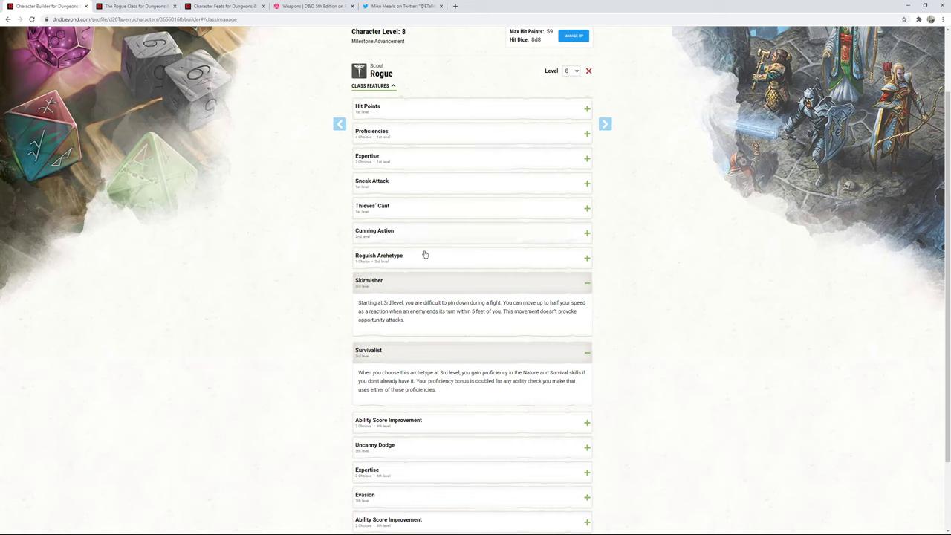
{"action": "left_click", "coordinate": [432, 288]}
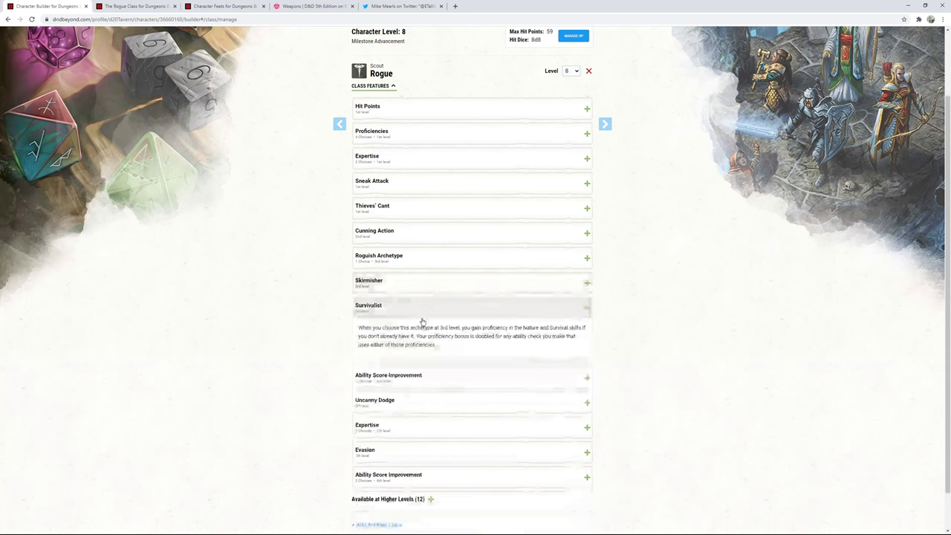
{"action": "left_click", "coordinate": [425, 308]}
Step: Raise the rogue to level 9 and expand the Superior Mobility feature
{"action": "scroll", "coordinate": [491, 223], "scroll_direction": "up", "scroll_amount": 3}
{"action": "left_click", "coordinate": [569, 152]}
{"action": "left_click", "coordinate": [566, 209]}
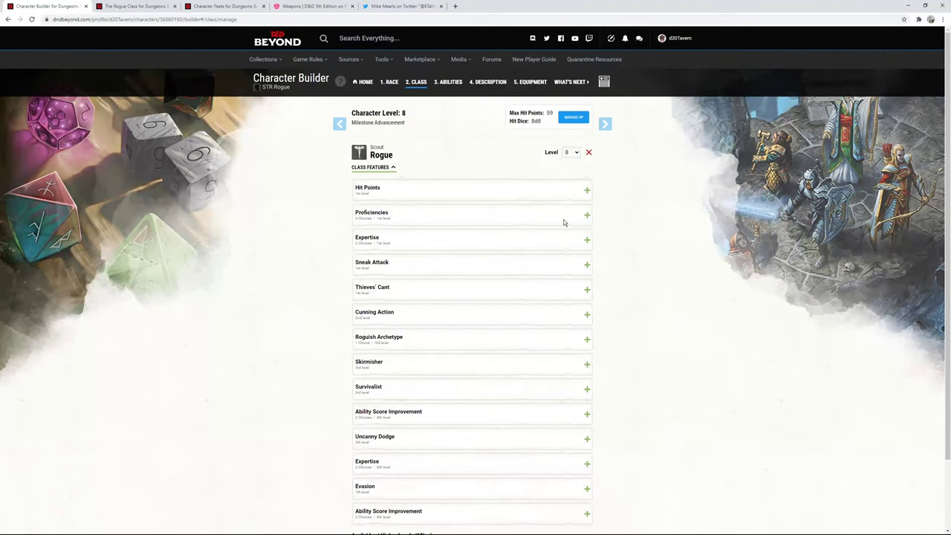
{"action": "scroll", "coordinate": [661, 218], "scroll_direction": "down", "scroll_amount": 2}
{"action": "left_click", "coordinate": [416, 435]}
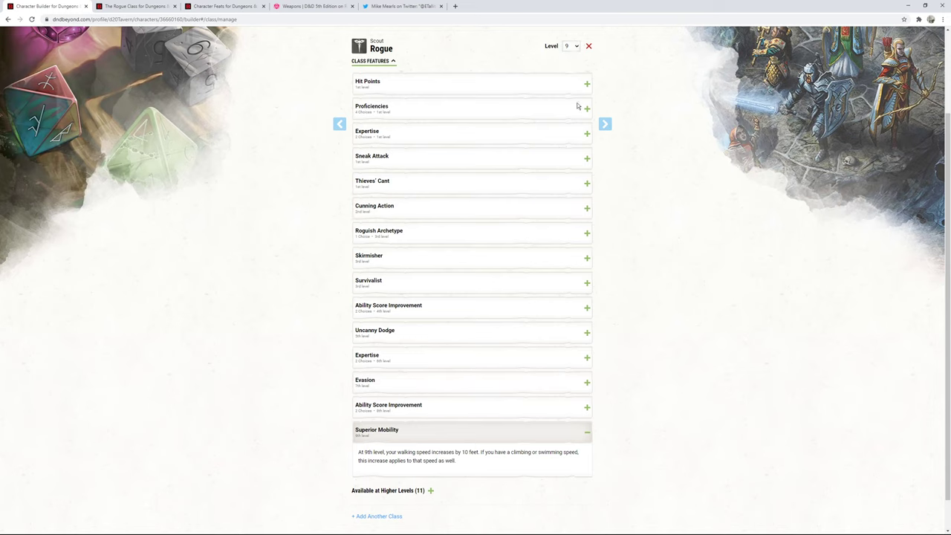
Step: Raise the rogue to level 10 and expand the 10th-level Ability Score Improvement
{"action": "key", "text": "Down"}
{"action": "scroll", "coordinate": [520, 297], "scroll_direction": "down", "scroll_amount": 1}
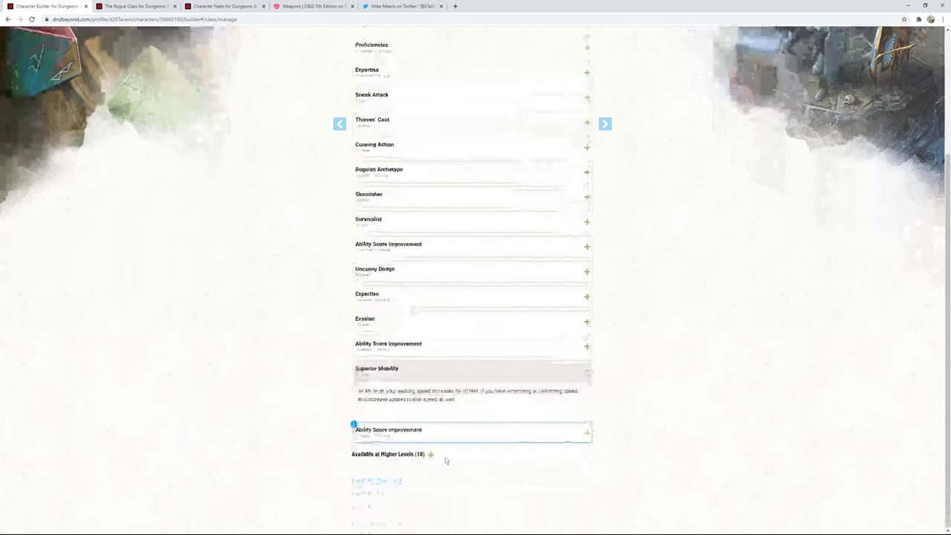
{"action": "left_click", "coordinate": [389, 436]}
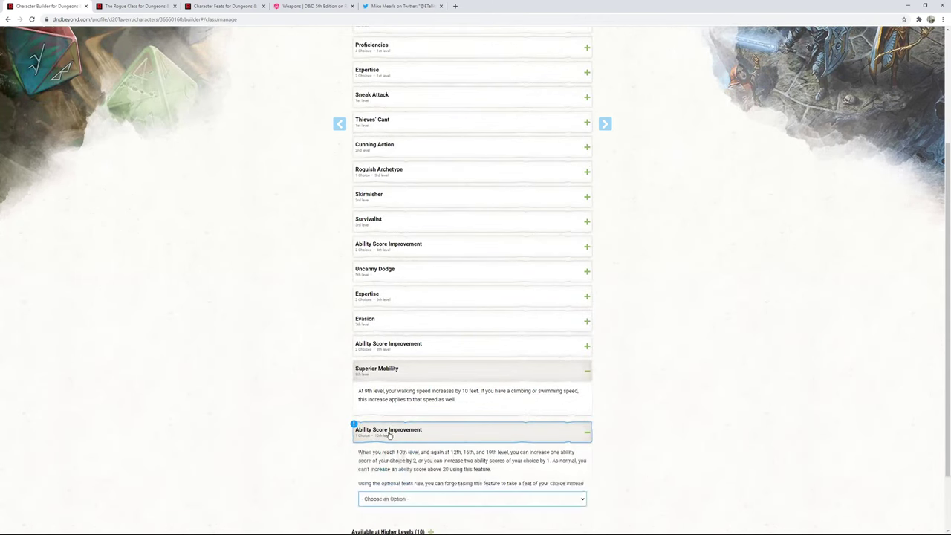
{"action": "scroll", "coordinate": [294, 452], "scroll_direction": "down", "scroll_amount": 1}
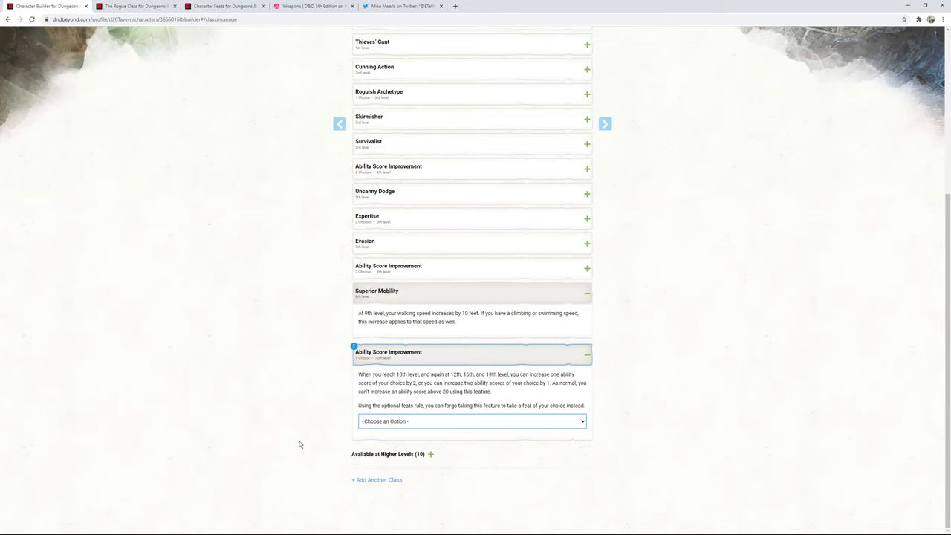
Step: Set the 10th-level choice to Ability Score Improvement and assign both increases to Strength Score
{"action": "left_click", "coordinate": [396, 442]}
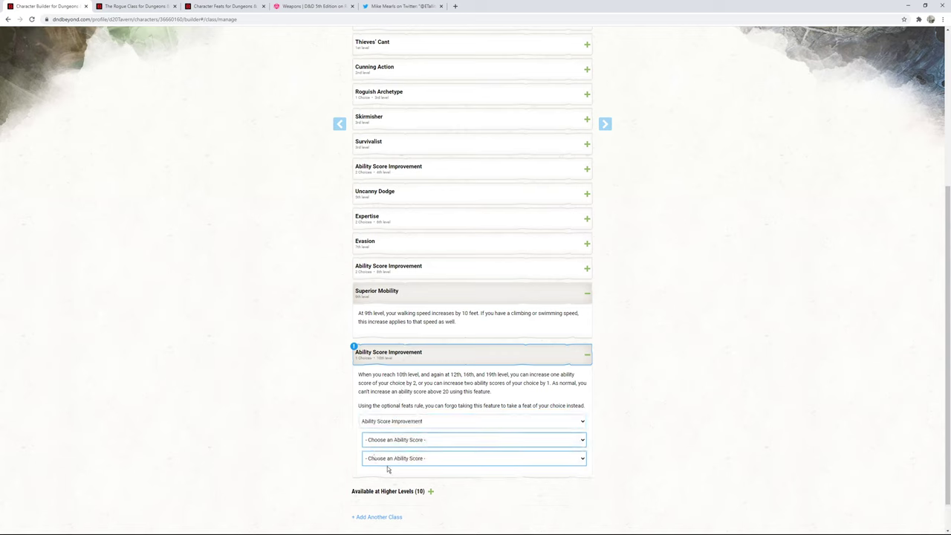
{"action": "left_click", "coordinate": [386, 439]}
{"action": "left_click", "coordinate": [372, 472]}
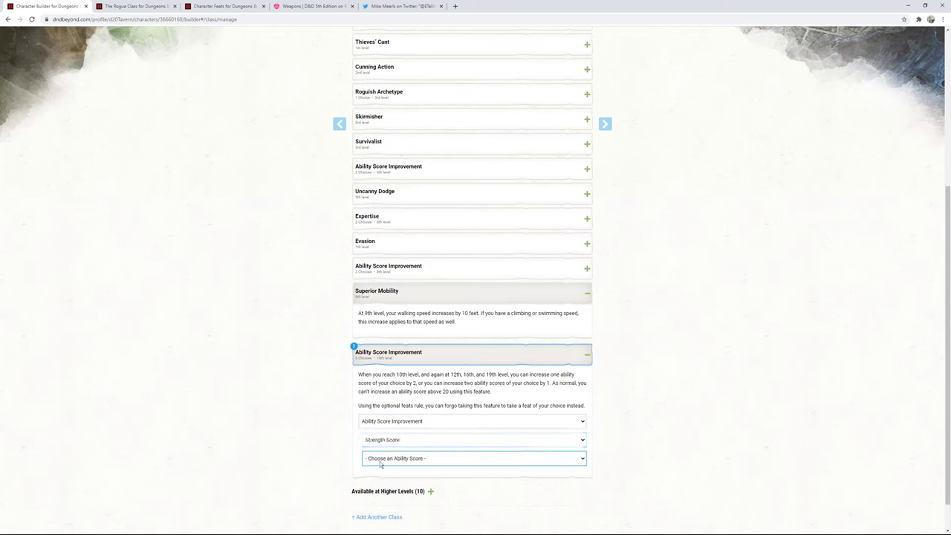
{"action": "left_click", "coordinate": [381, 459]}
{"action": "left_click", "coordinate": [382, 503]}
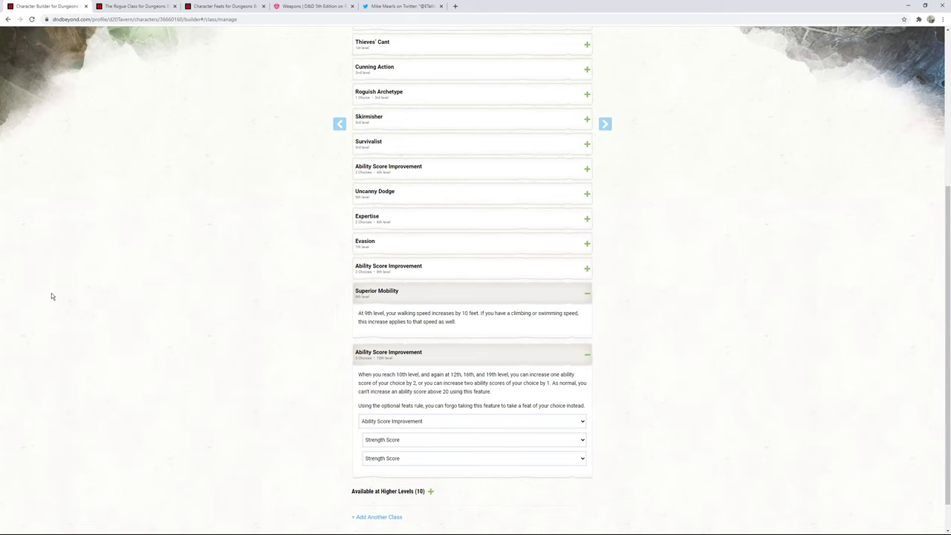
Step: Collapse the expanded class features, raise the rogue to level 11 and expand the Reliable Talent feature
{"action": "left_click", "coordinate": [501, 357]}
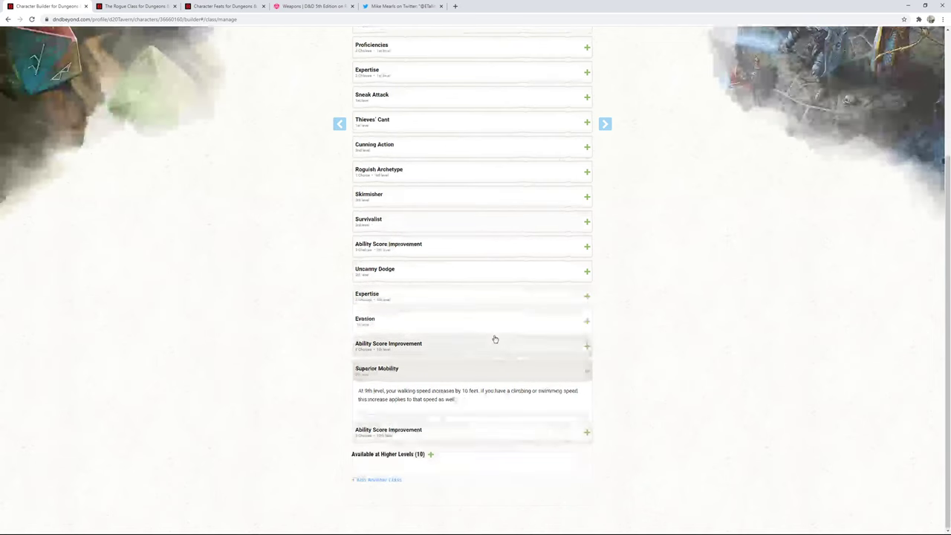
{"action": "left_click", "coordinate": [465, 367]}
{"action": "scroll", "coordinate": [409, 329], "scroll_direction": "up", "scroll_amount": 3}
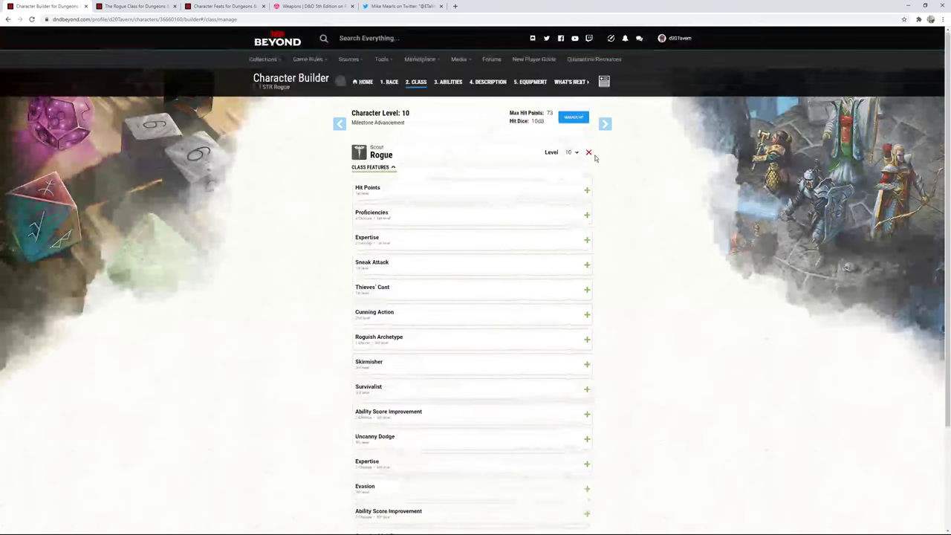
{"action": "left_click", "coordinate": [576, 153]}
{"action": "left_click", "coordinate": [576, 236]}
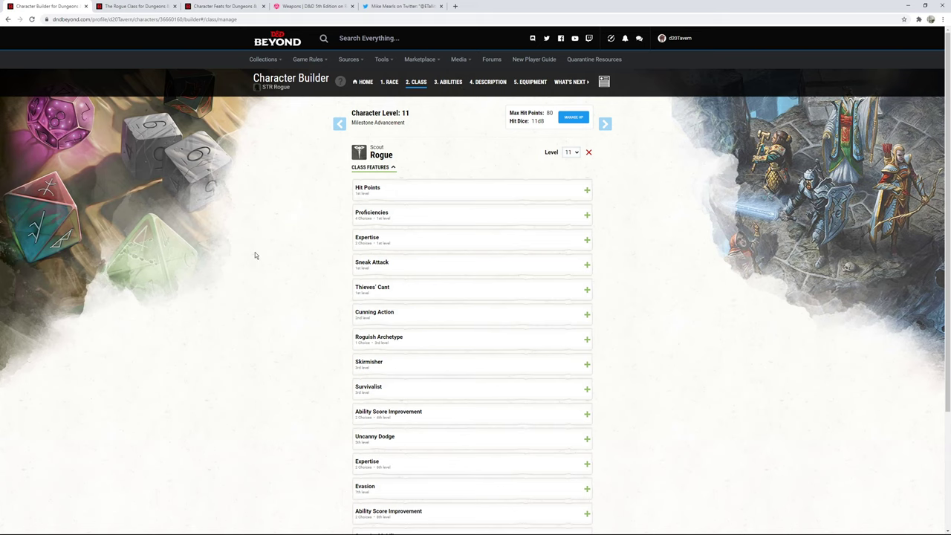
{"action": "scroll", "coordinate": [260, 264], "scroll_direction": "down", "scroll_amount": 2}
{"action": "left_click", "coordinate": [481, 443]}
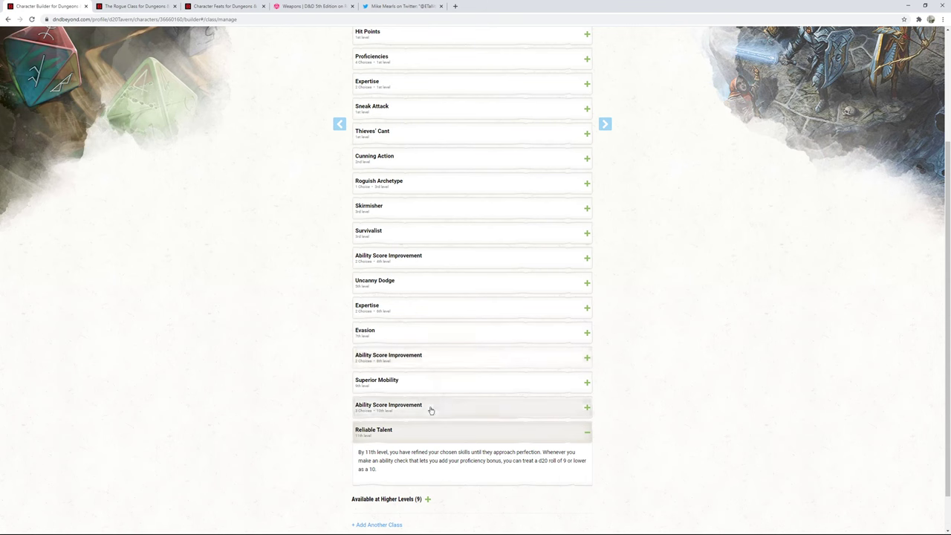
Step: Open the STR Rogue character sheet and examine its level 11 statistics, skills and attacks
{"action": "scroll", "coordinate": [449, 396], "scroll_direction": "up", "scroll_amount": 3}
{"action": "left_click", "coordinate": [604, 81]}
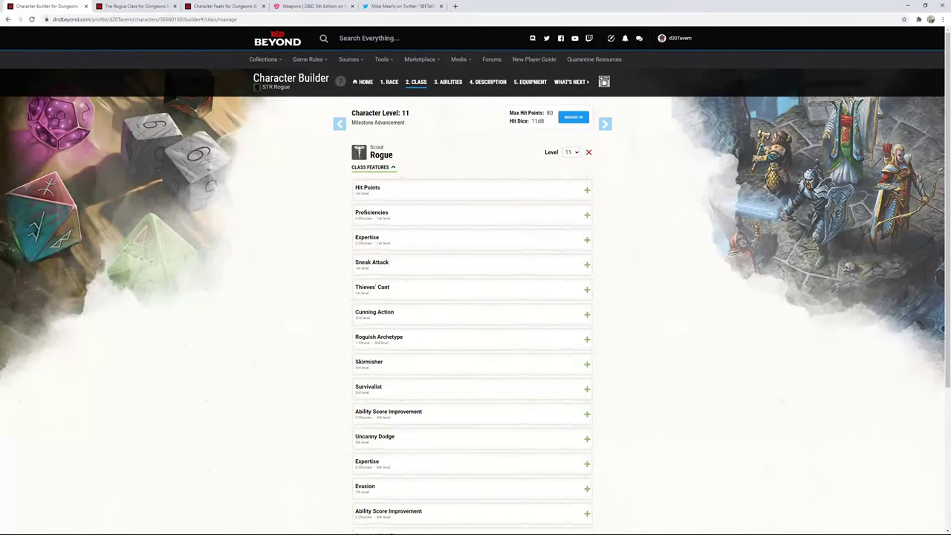
{"action": "left_click", "coordinate": [137, 6]}
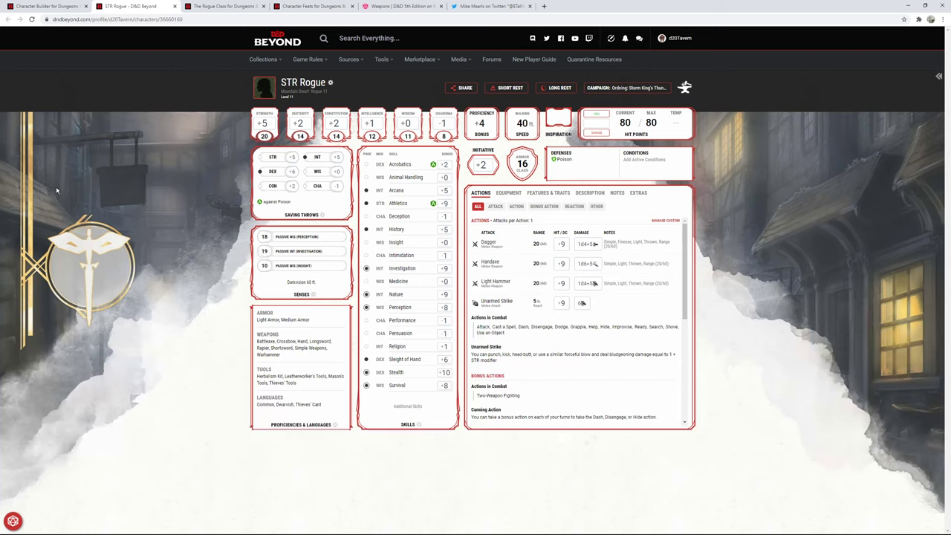
Step: Return from the character sheet to editing the character and expand the Add Items section of its equipment
{"action": "left_click", "coordinate": [331, 82]}
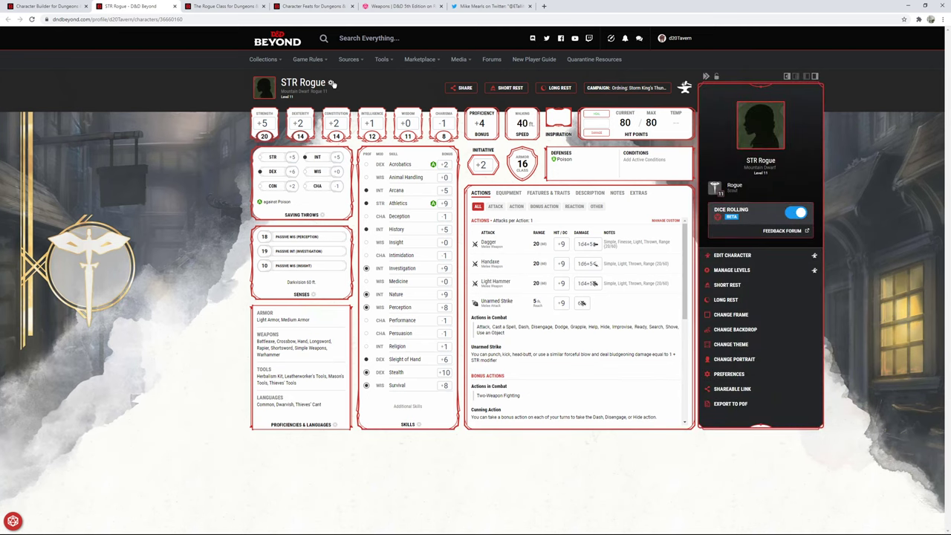
{"action": "left_click", "coordinate": [732, 256]}
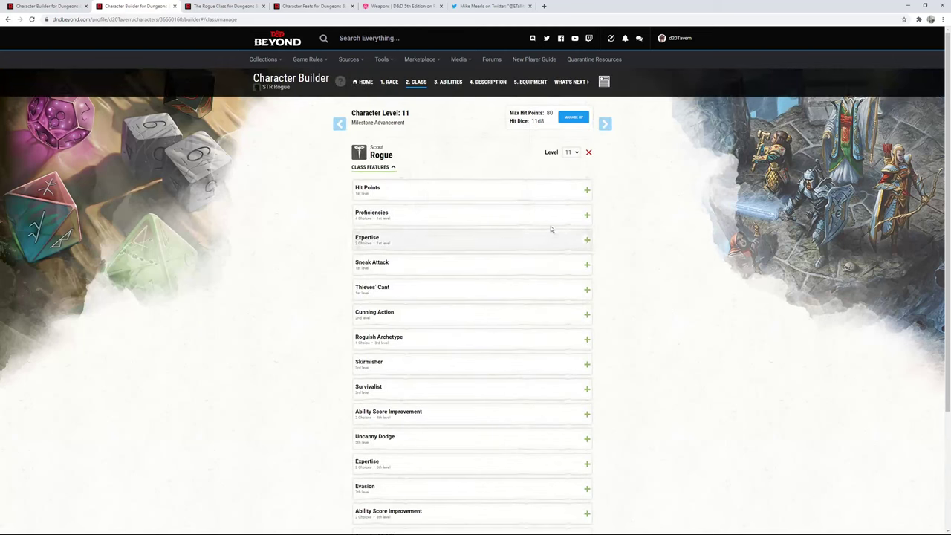
{"action": "left_click", "coordinate": [500, 82]}
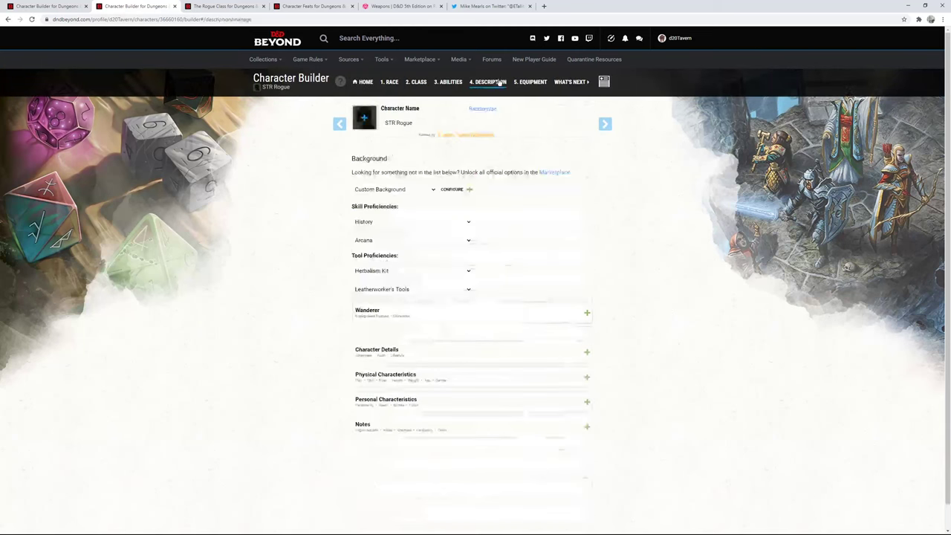
{"action": "left_click", "coordinate": [530, 82]}
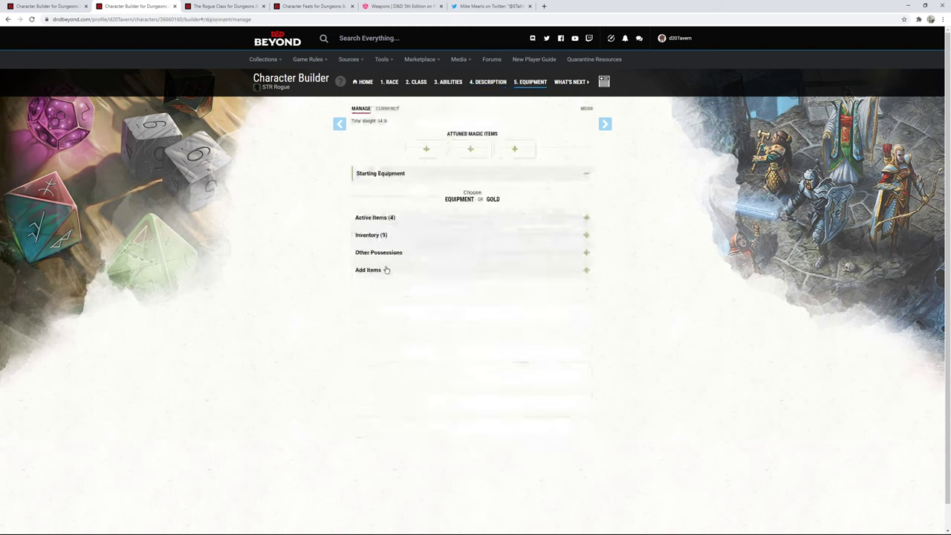
{"action": "left_click", "coordinate": [410, 236]}
{"action": "left_click", "coordinate": [405, 210]}
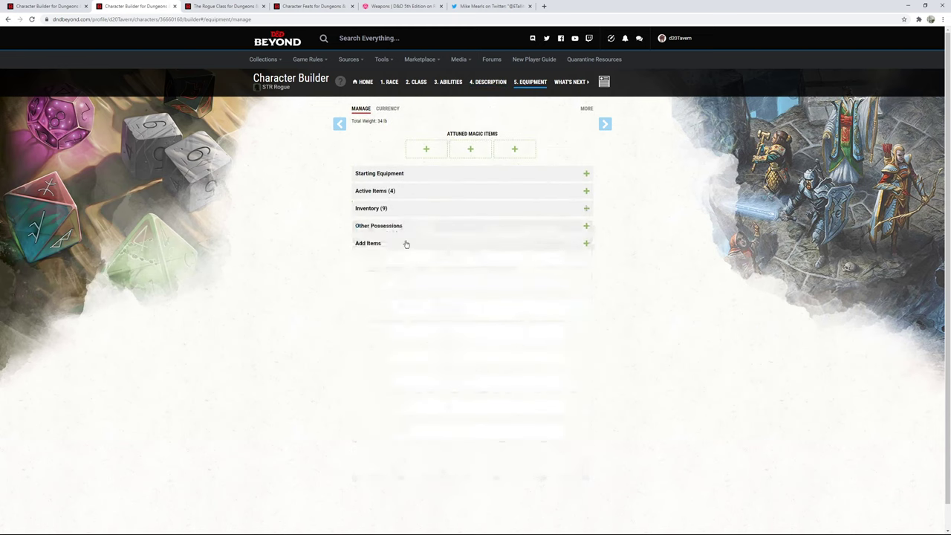
{"action": "left_click", "coordinate": [407, 244]}
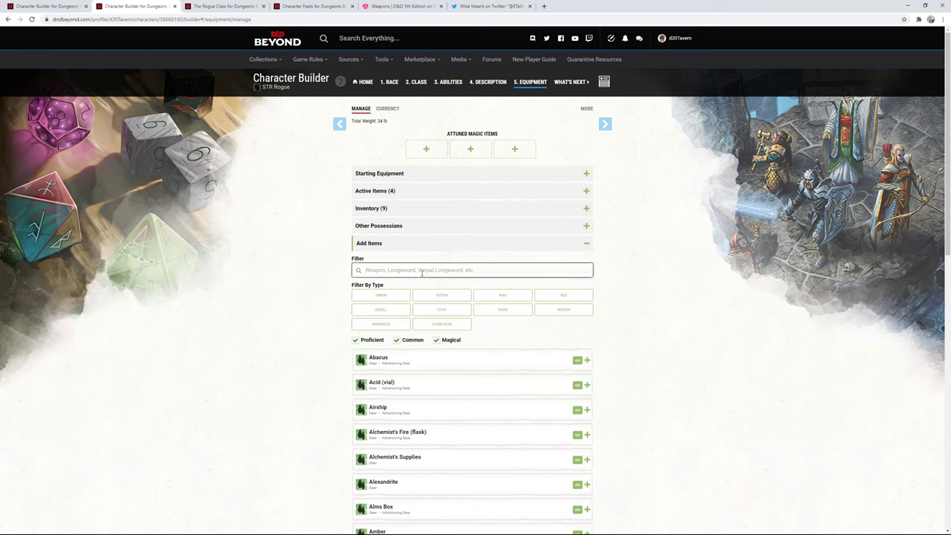
Step: Search the addable items for "bracer" and clear the filter
{"action": "type", "text": "bracer"}
{"action": "left_click", "coordinate": [464, 358]}
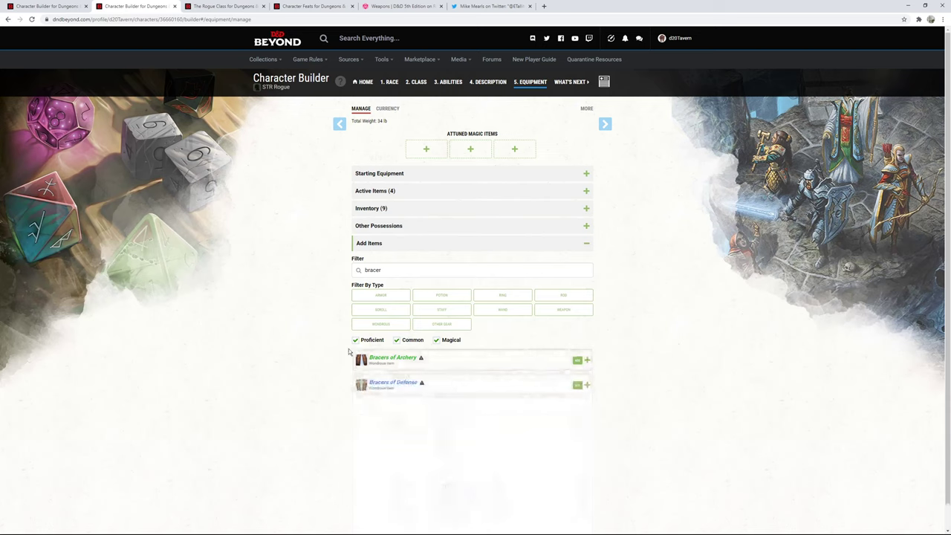
{"action": "double_click", "coordinate": [372, 269]}
{"action": "key", "text": "BackSpace"}
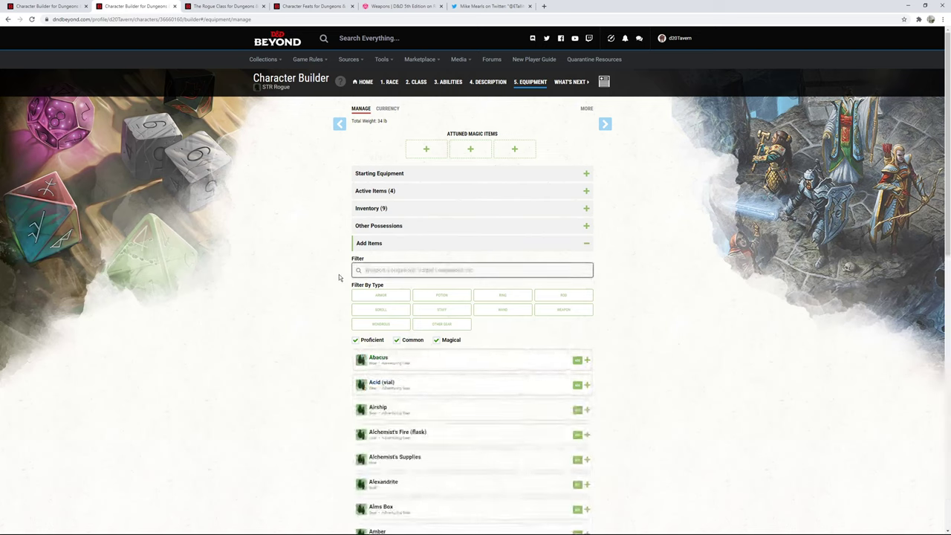
{"action": "left_click", "coordinate": [282, 307]}
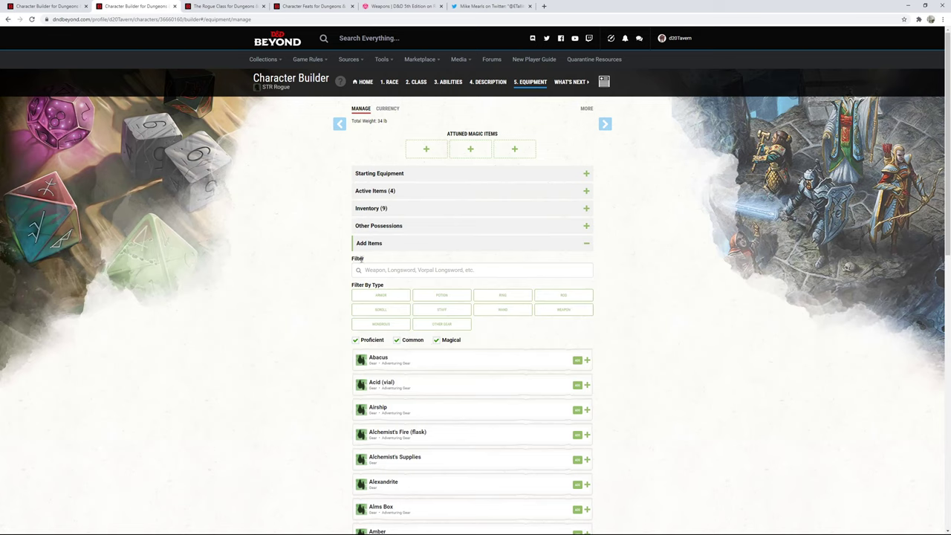
Step: Search the addable items for "+2" and clear the filter
{"action": "left_click", "coordinate": [383, 270]}
{"action": "type", "text": "+2"}
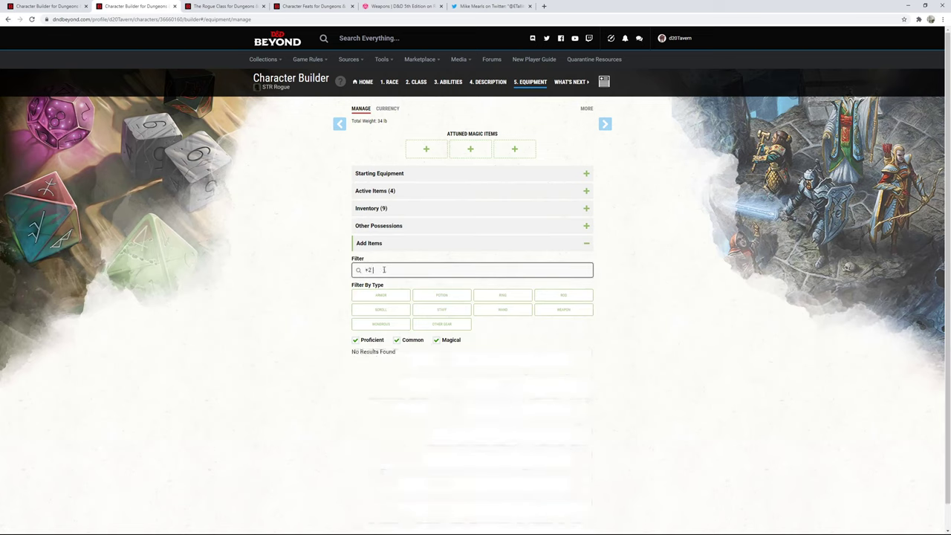
{"action": "key", "text": "BackSpace"}
{"action": "key", "text": "BackSpace"}
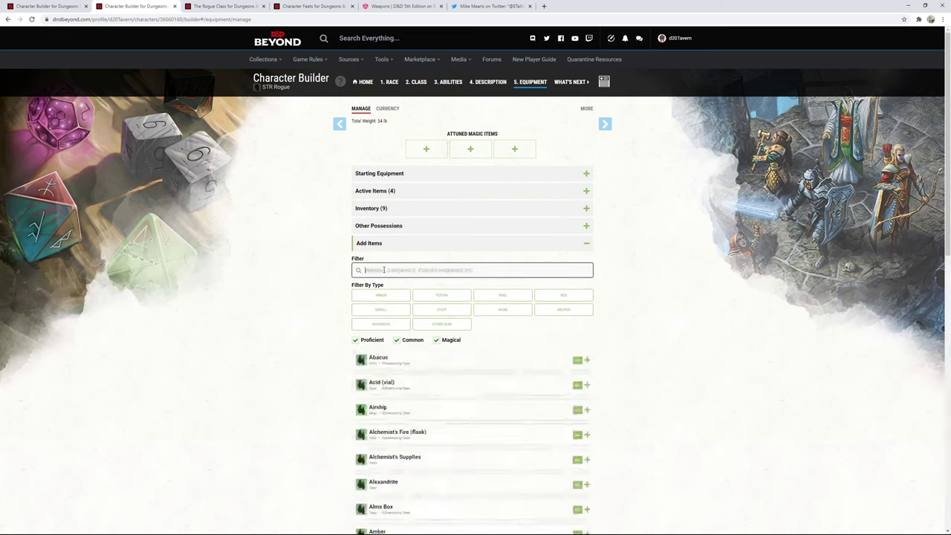
{"action": "left_click", "coordinate": [302, 375]}
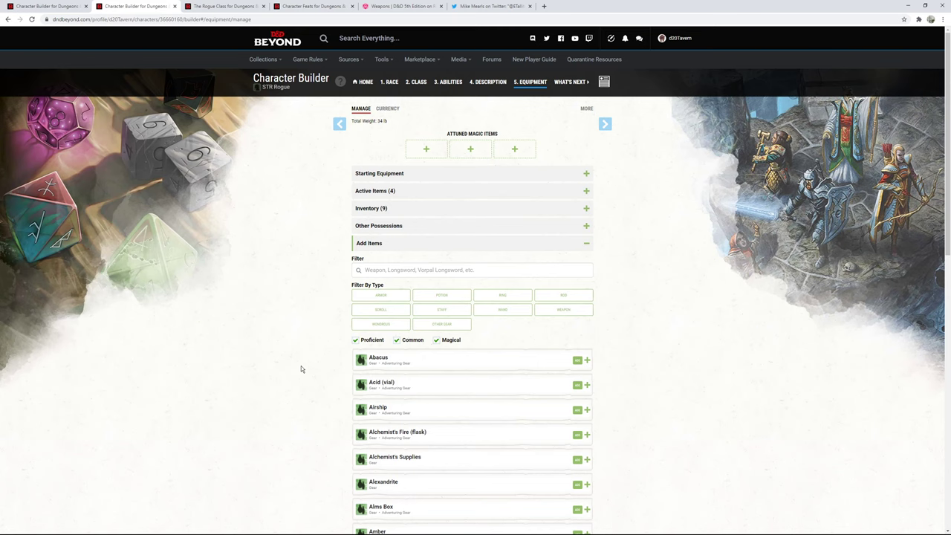
Step: Review the character's description, race and ability scores, and return to the equipment page
{"action": "scroll", "coordinate": [298, 344], "scroll_direction": "down", "scroll_amount": 2}
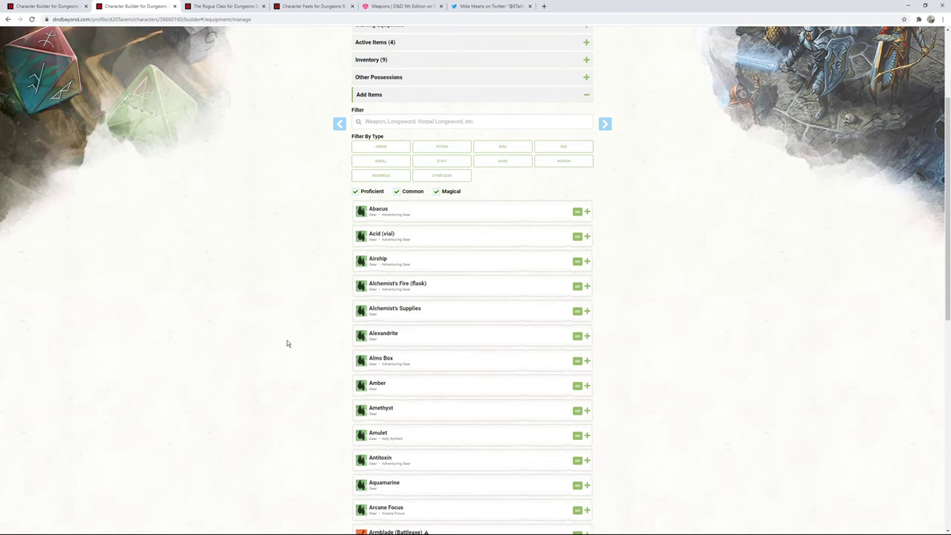
{"action": "scroll", "coordinate": [315, 328], "scroll_direction": "up", "scroll_amount": 2}
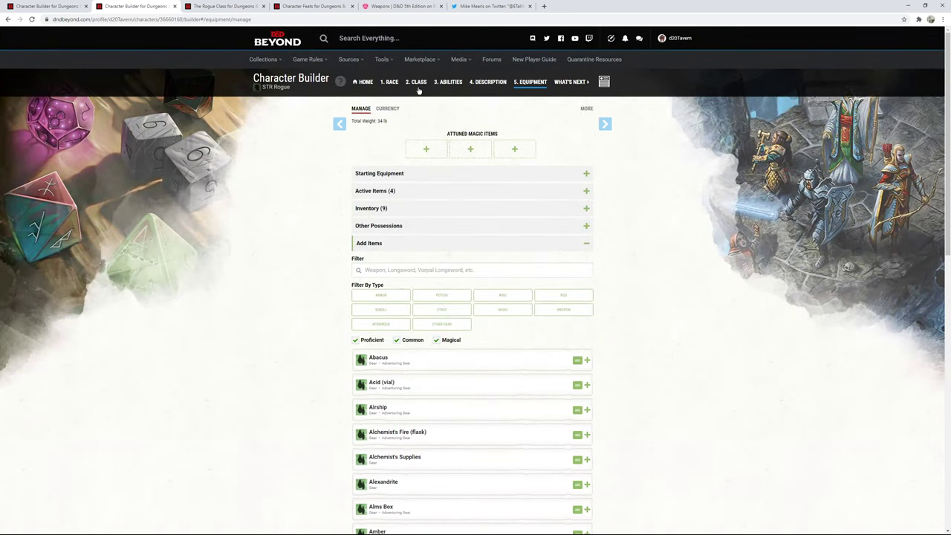
{"action": "left_click", "coordinate": [476, 90]}
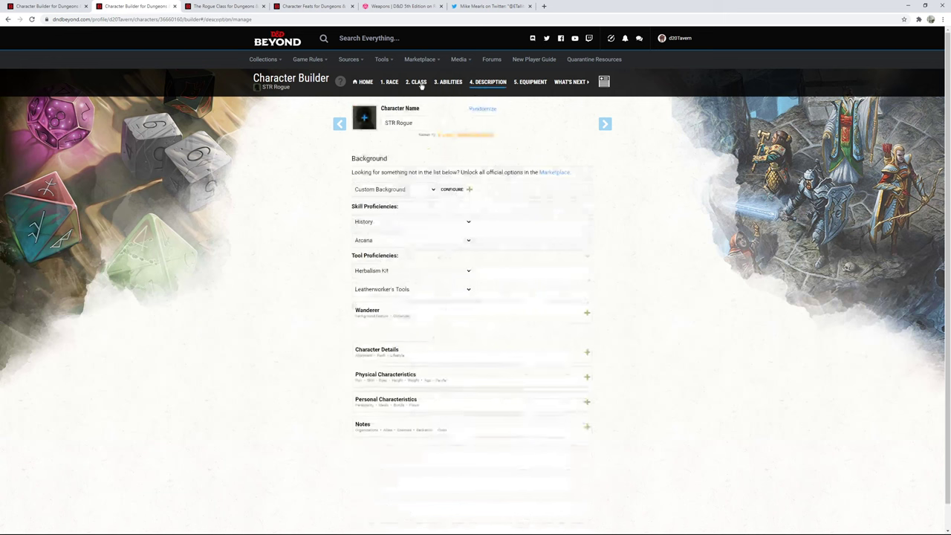
{"action": "left_click", "coordinate": [385, 87]}
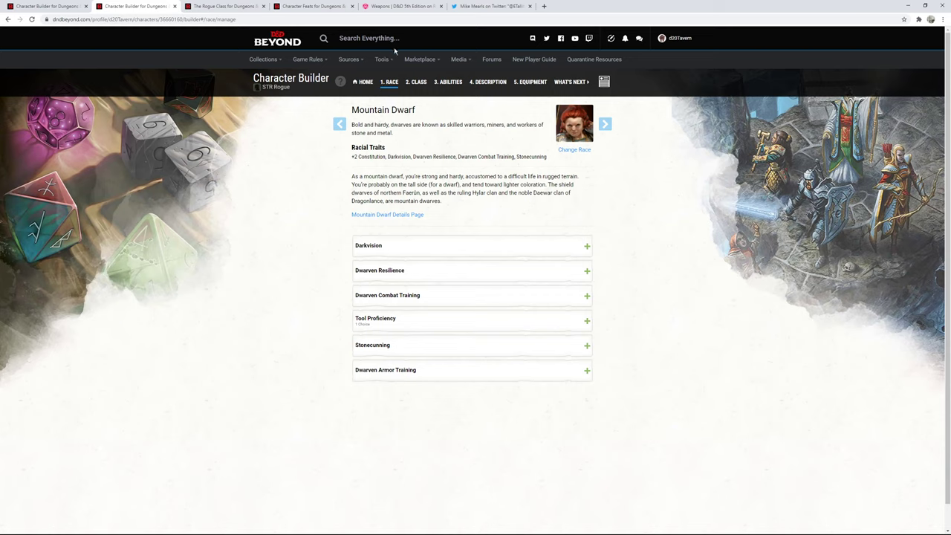
{"action": "left_click", "coordinate": [451, 84]}
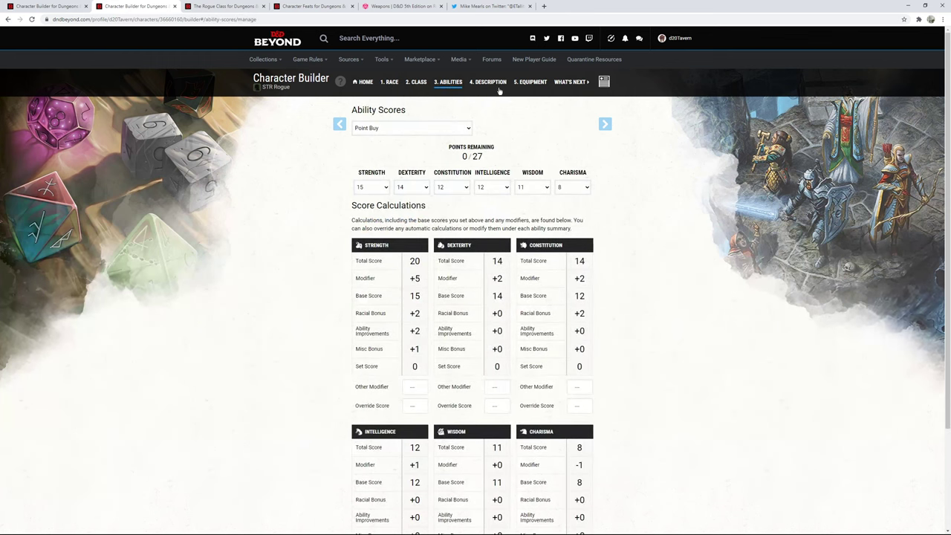
{"action": "left_click", "coordinate": [528, 83]}
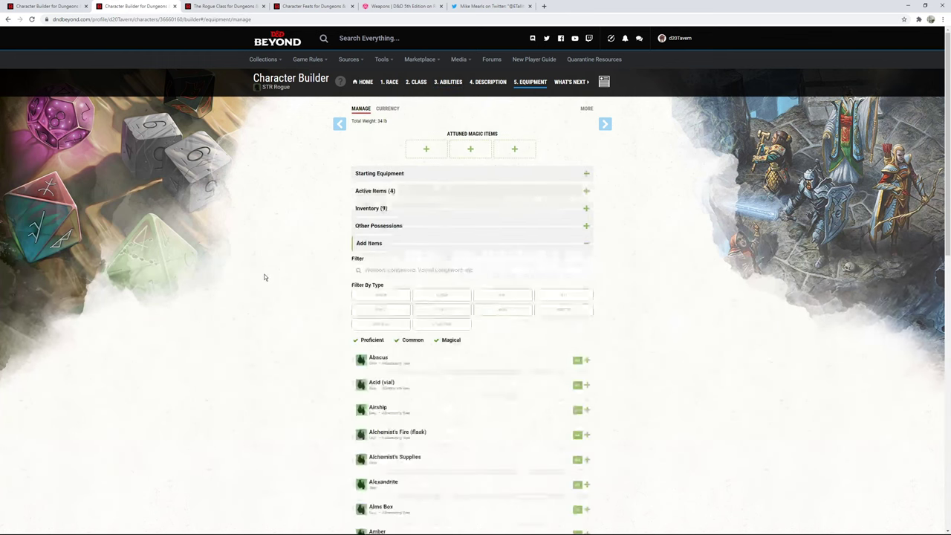
Step: Filter the addable items by "luck"
{"action": "scroll", "coordinate": [267, 273], "scroll_direction": "down", "scroll_amount": 3}
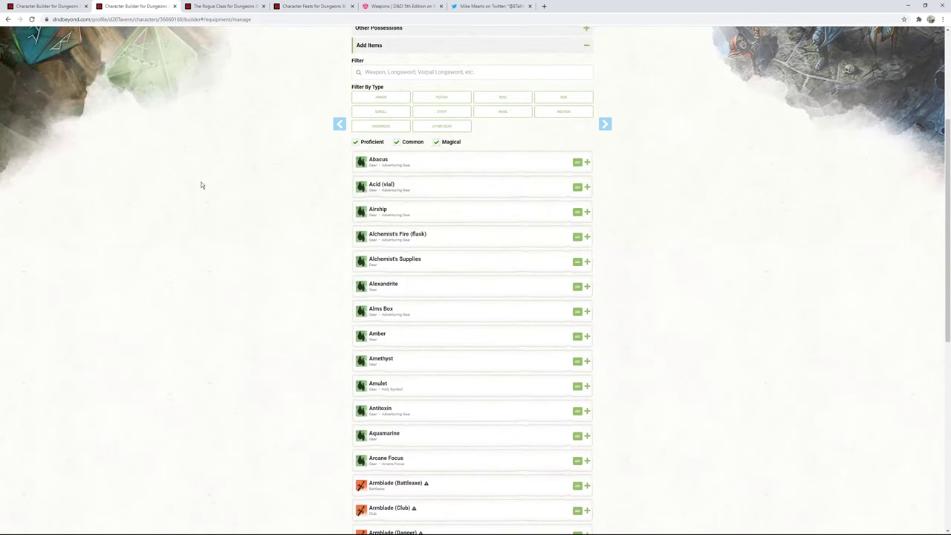
{"action": "left_click", "coordinate": [425, 72]}
{"action": "type", "text": "lk"}
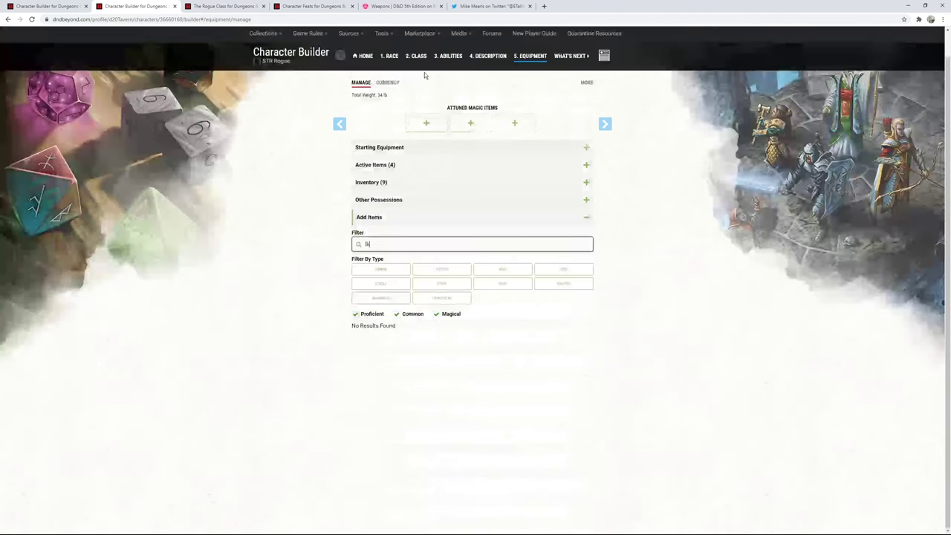
{"action": "key", "text": "BackSpace"}
{"action": "type", "text": "luck"}
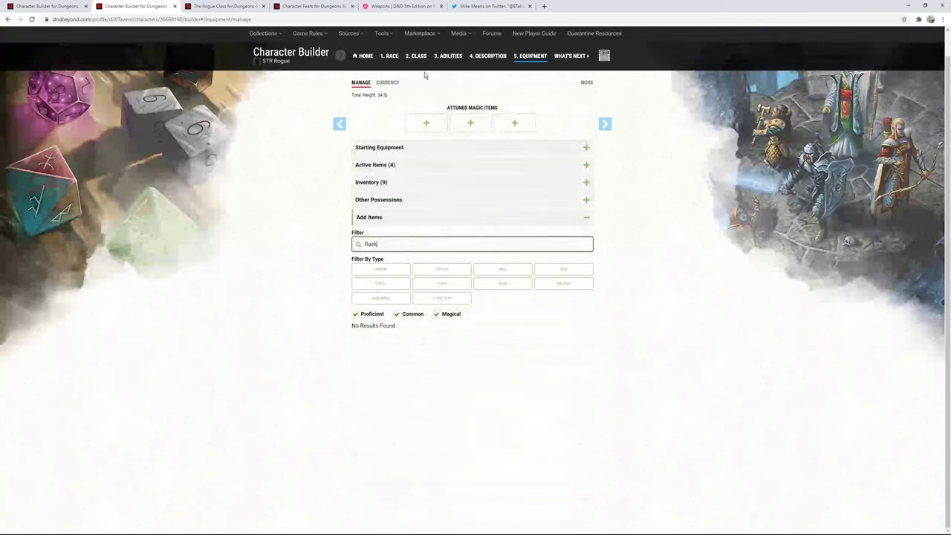
{"action": "key", "text": "BackSpace"}
{"action": "key", "text": "BackSpace"}
{"action": "key", "text": "BackSpace"}
{"action": "key", "text": "BackSpace"}
{"action": "key", "text": "BackSpace"}
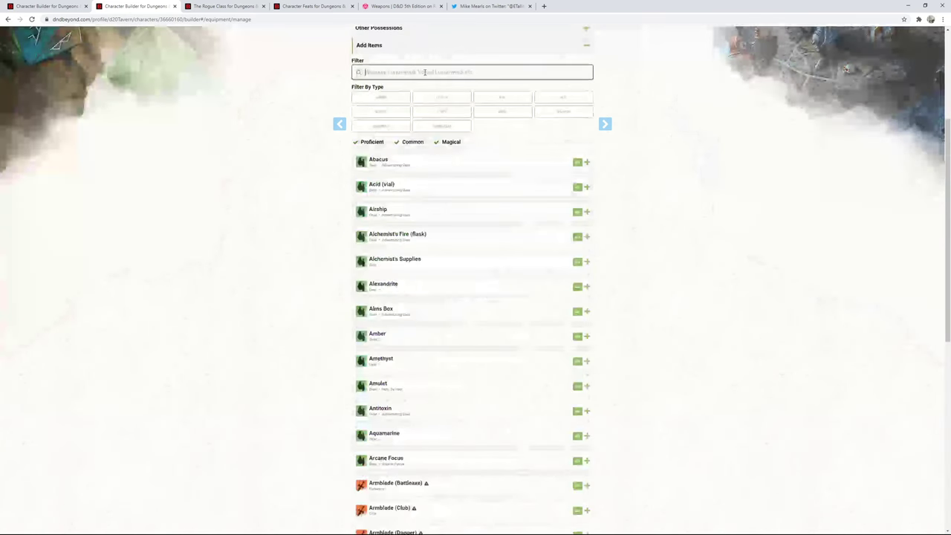
{"action": "type", "text": "luck"}
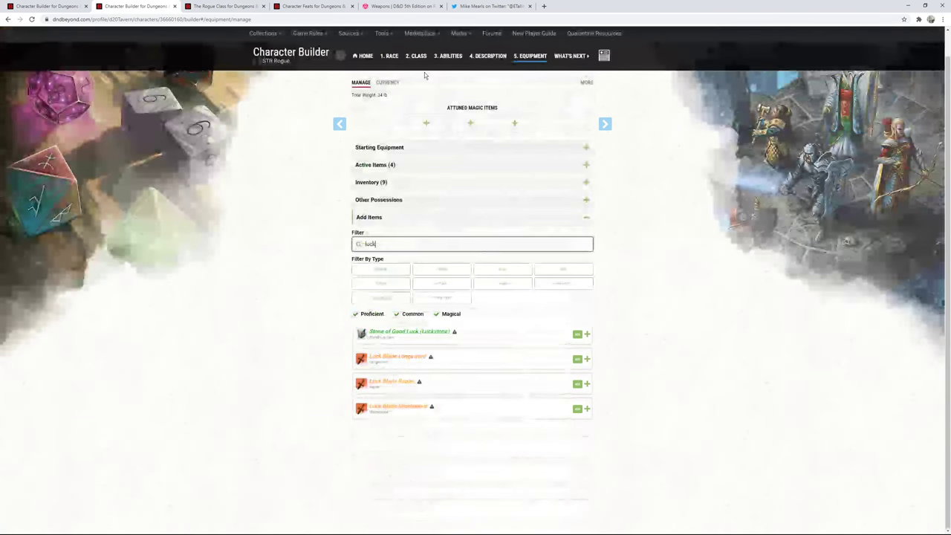
Step: Expand the Stone of Good Luck (Luckstone), read its description and collapse it
{"action": "left_click", "coordinate": [484, 327]}
{"action": "scroll", "coordinate": [234, 330], "scroll_direction": "down", "scroll_amount": 2}
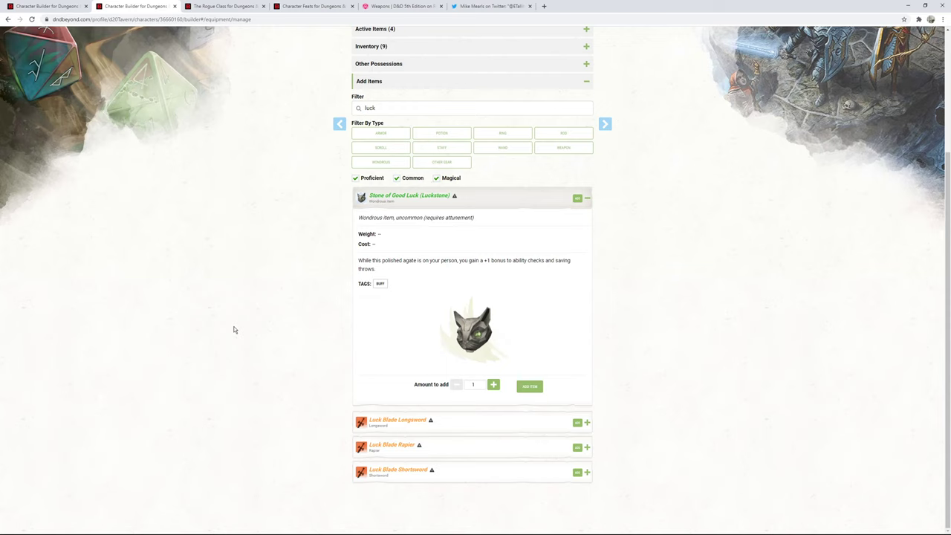
{"action": "left_click", "coordinate": [479, 197]}
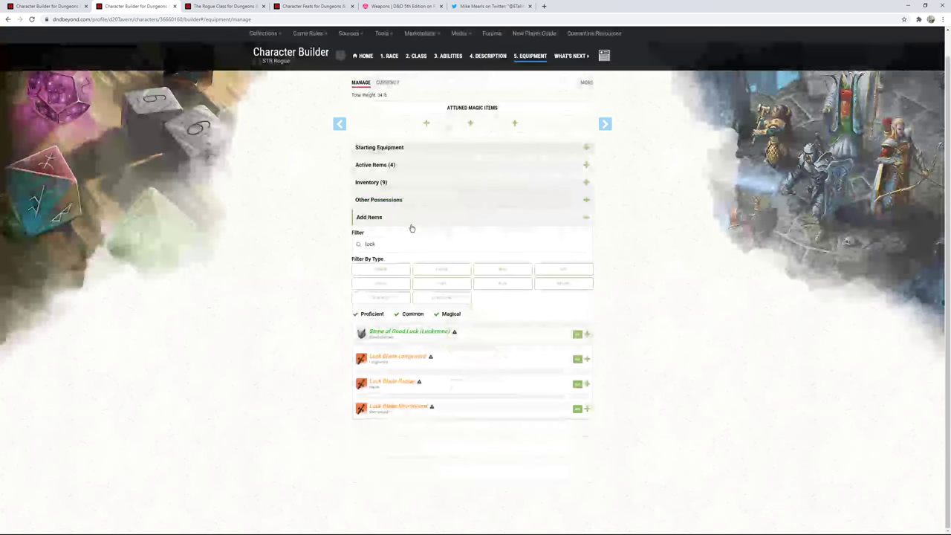
Step: Replace the item filter with "displa" and expand the Cloak of Displacement to read its description
{"action": "double_click", "coordinate": [370, 243]}
{"action": "key", "text": "BackSpace"}
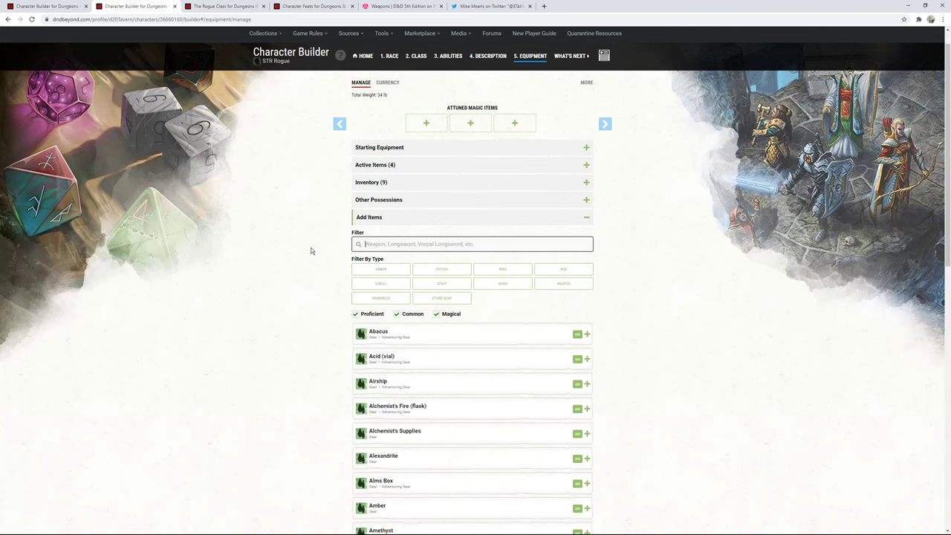
{"action": "type", "text": "displa"}
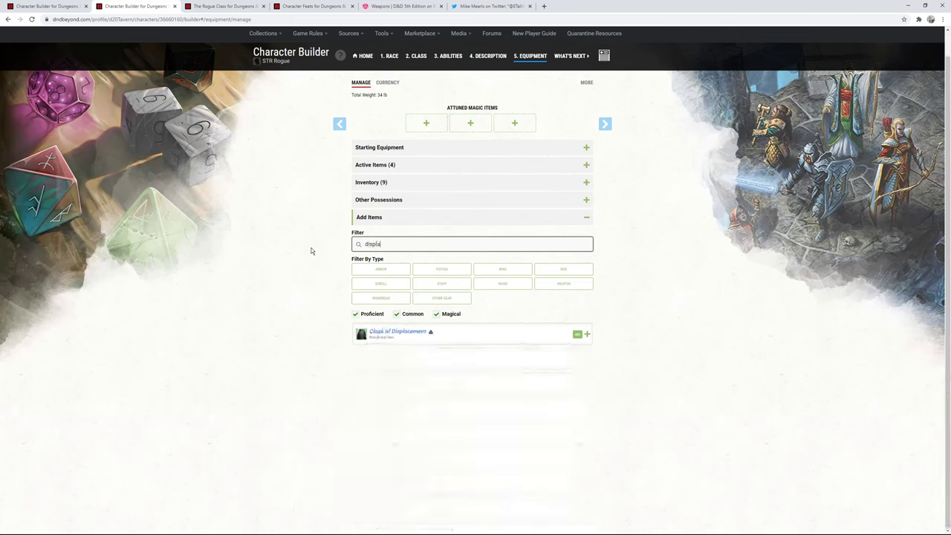
{"action": "left_click", "coordinate": [398, 332]}
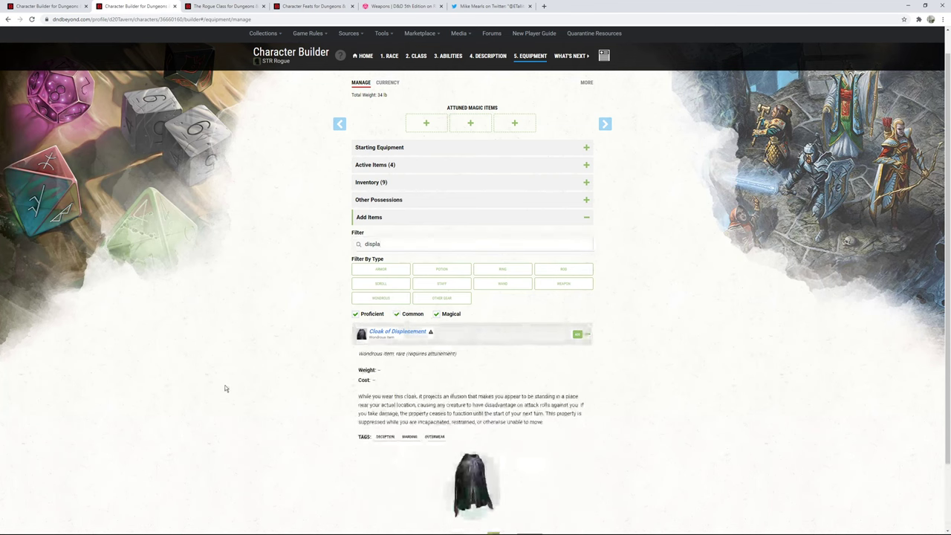
{"action": "scroll", "coordinate": [225, 389], "scroll_direction": "down", "scroll_amount": 1}
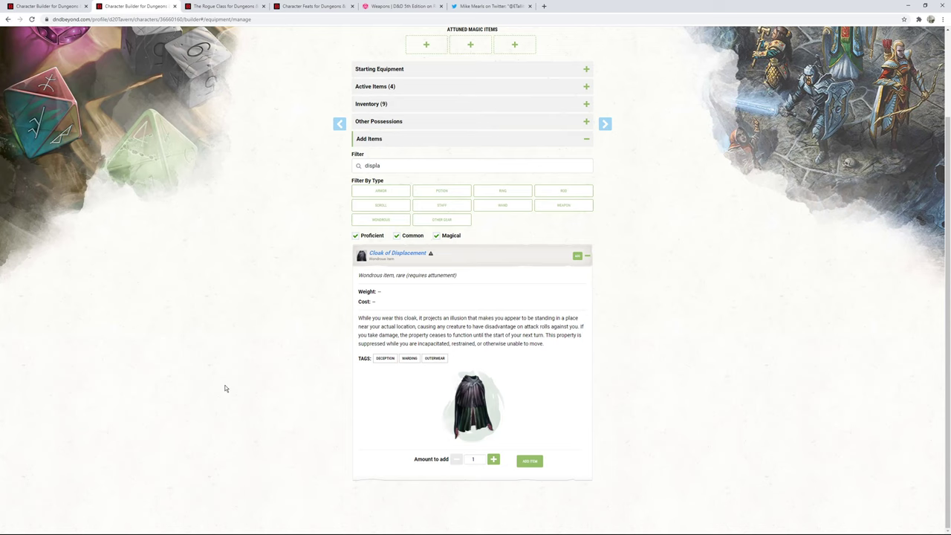
Step: Replace the addable-items filter text with "wand of ma"
{"action": "left_click_drag", "start_coordinate": [396, 167], "coordinate": [340, 163]}
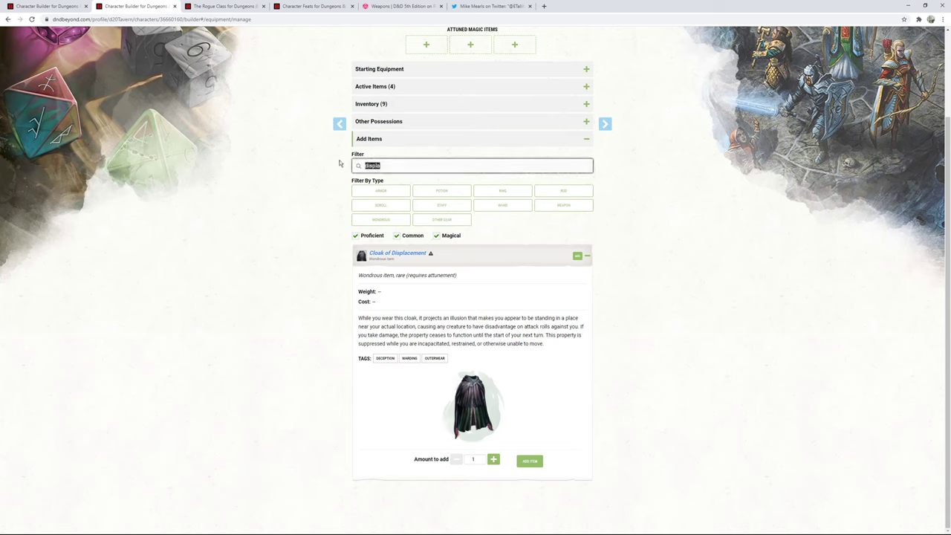
{"action": "key", "text": "BackSpace"}
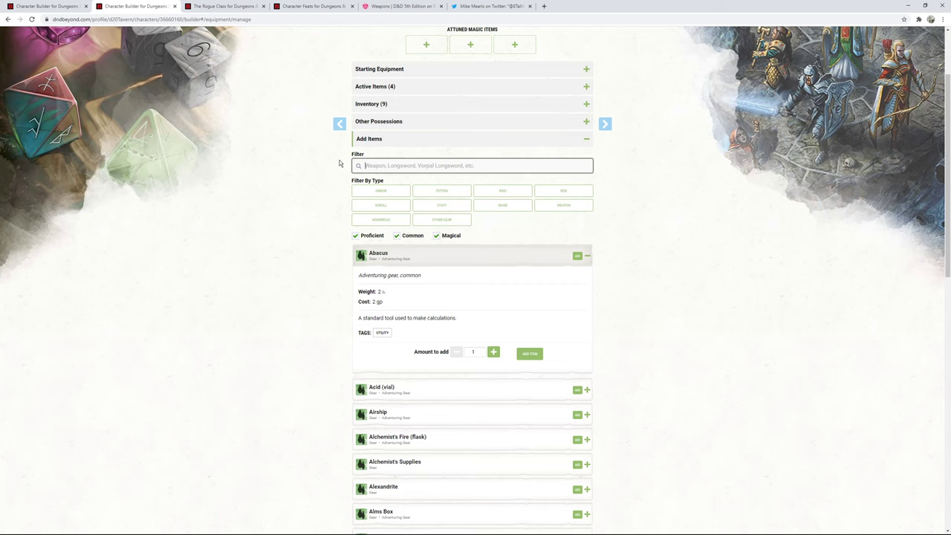
{"action": "type", "text": "wand of s"}
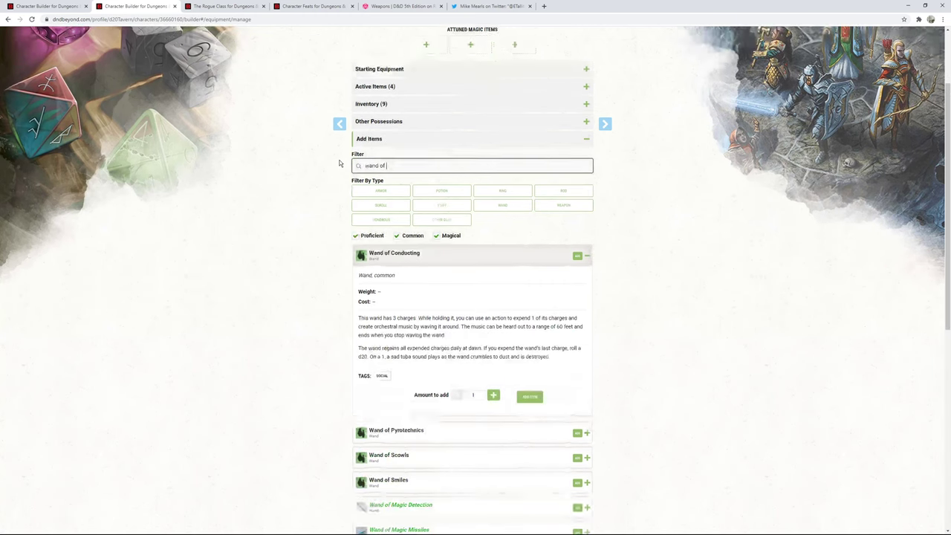
{"action": "key", "text": "BackSpace"}
{"action": "type", "text": "ma"}
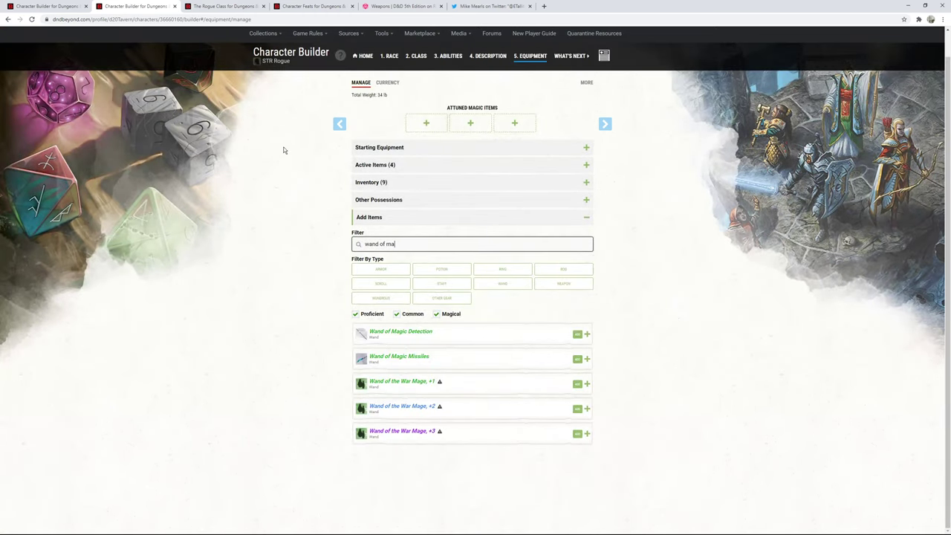
Step: Expand the Wand of Magic Missiles and the Wand of Magic Detection to read their descriptions
{"action": "left_click", "coordinate": [482, 363]}
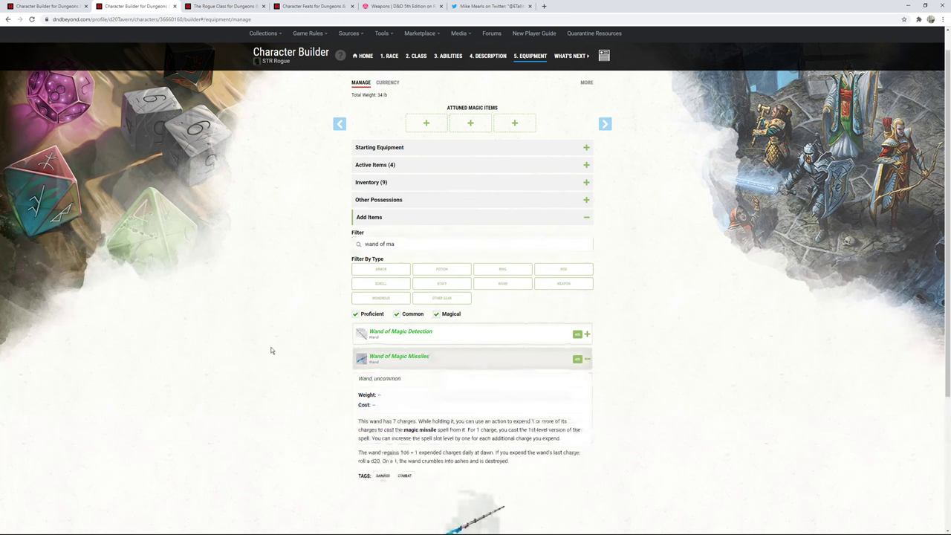
{"action": "scroll", "coordinate": [261, 339], "scroll_direction": "down", "scroll_amount": 2}
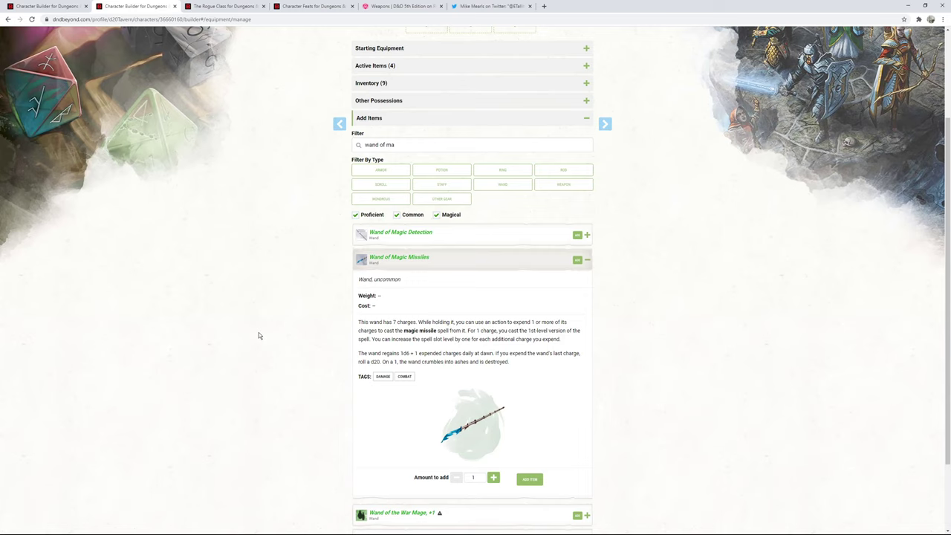
{"action": "left_click", "coordinate": [446, 233]}
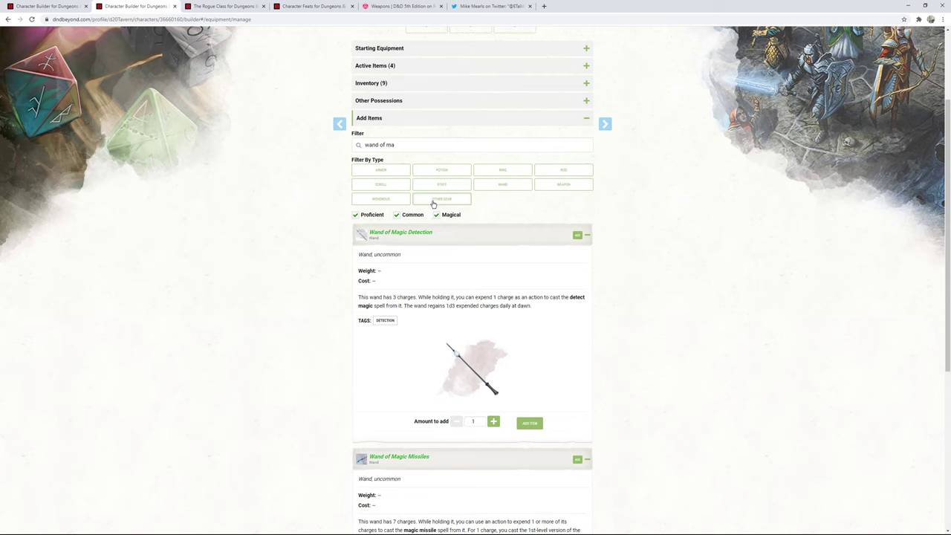
Step: Clear the text filter and restrict the addable items to the Wondrous type, with common items excluded
{"action": "left_click_drag", "start_coordinate": [435, 146], "coordinate": [345, 147]}
{"action": "key", "text": "BackSpace"}
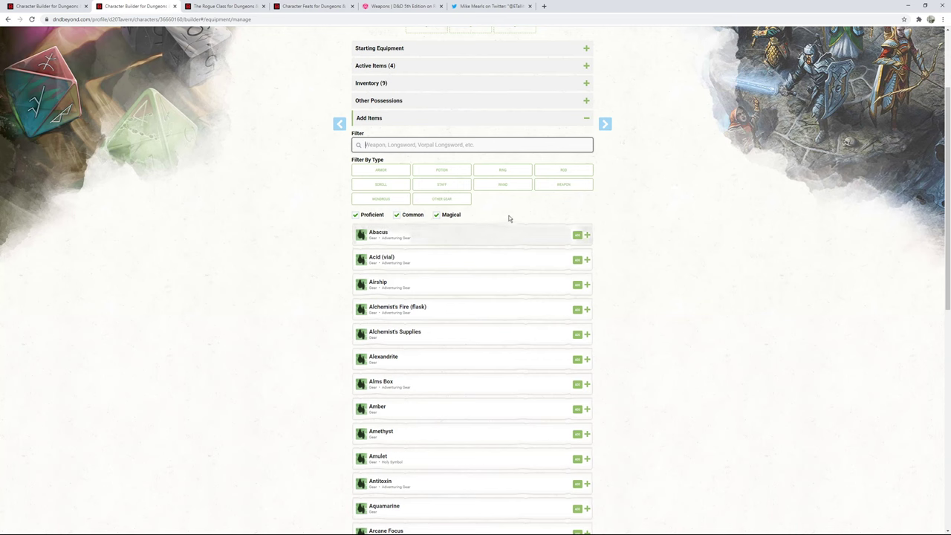
{"action": "left_click", "coordinate": [382, 201]}
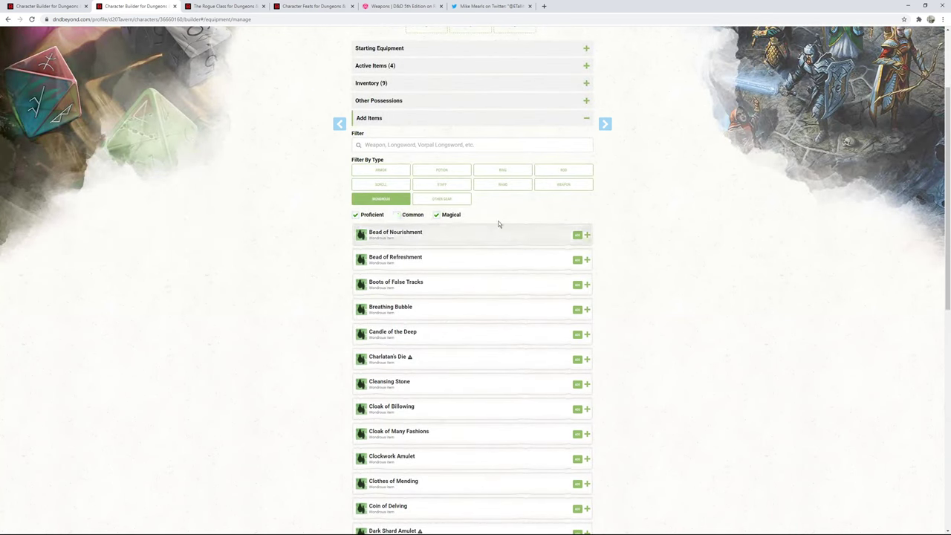
Step: Load more wondrous items, expand the Cloak of Elvenkind to read its description, and collapse it
{"action": "scroll", "coordinate": [775, 246], "scroll_direction": "down", "scroll_amount": 7}
{"action": "left_click", "coordinate": [446, 479]}
{"action": "scroll", "coordinate": [471, 433], "scroll_direction": "down", "scroll_amount": 10}
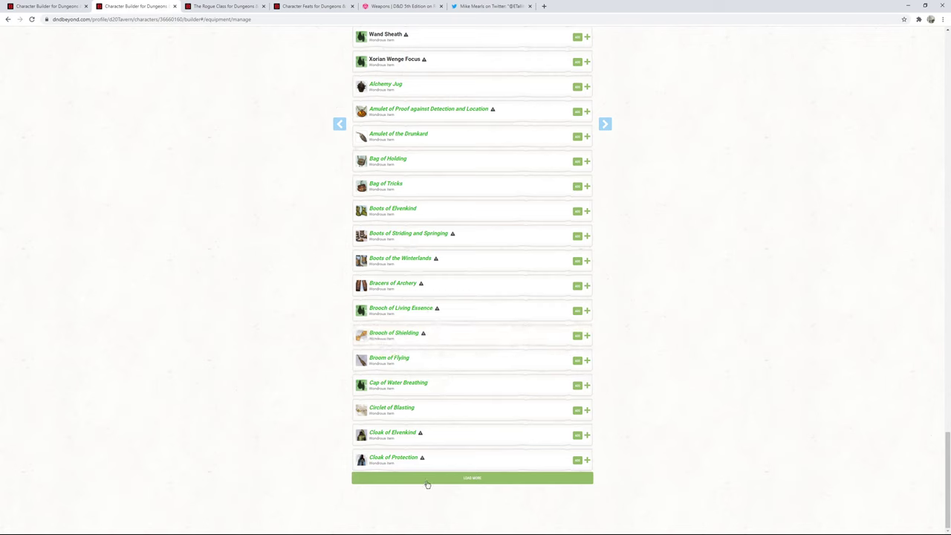
{"action": "left_click", "coordinate": [443, 435]}
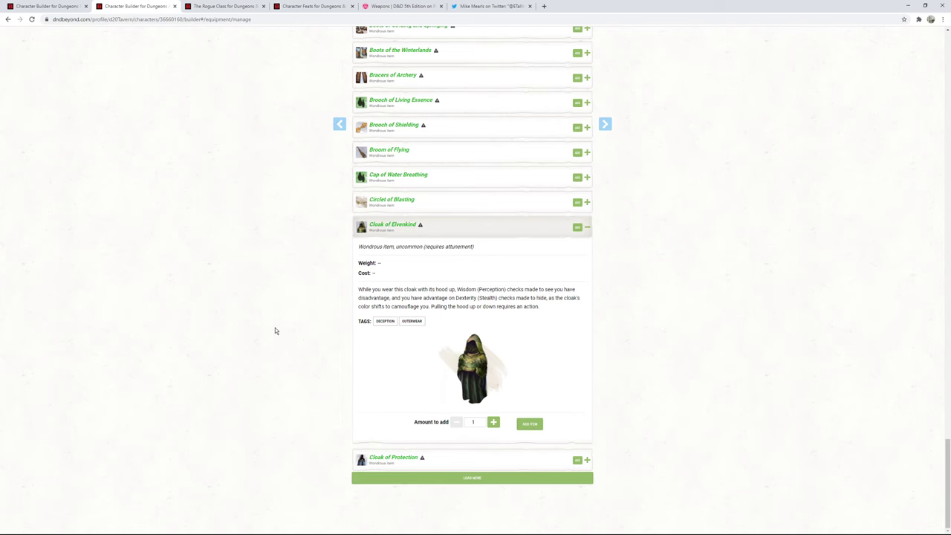
{"action": "left_click", "coordinate": [522, 232]}
Step: Load further wondrous items and expand the Hat of Disguise and the Gauntlets of Ogre Power to read their descriptions
{"action": "left_click", "coordinate": [442, 481]}
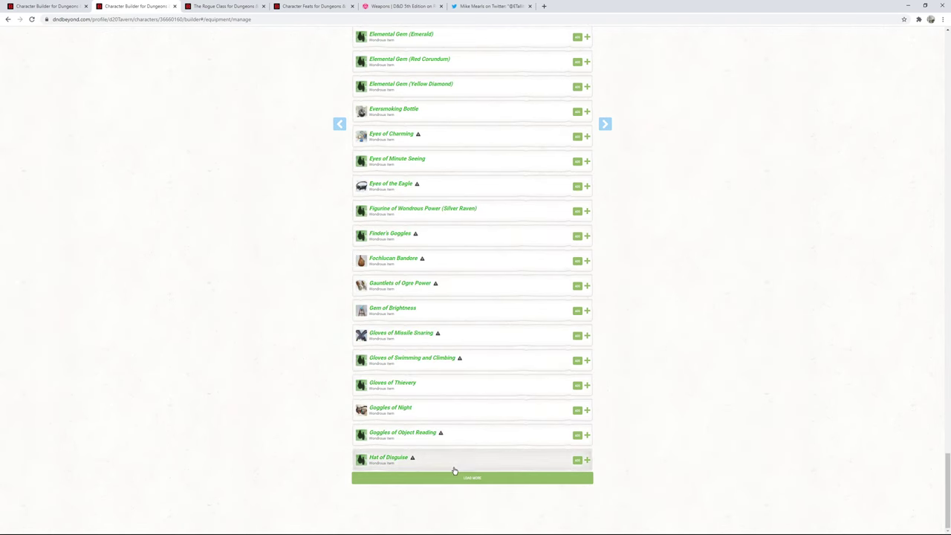
{"action": "left_click", "coordinate": [416, 461]}
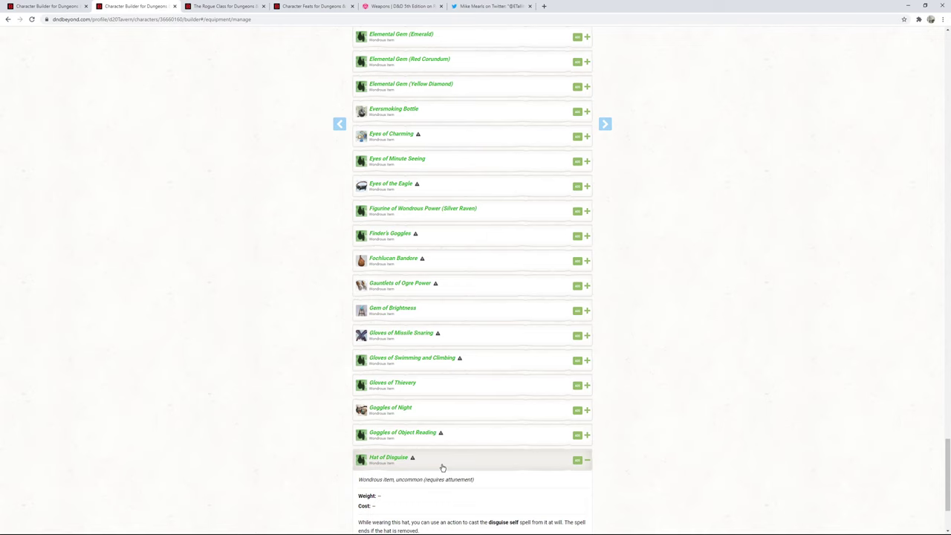
{"action": "left_click", "coordinate": [454, 287]}
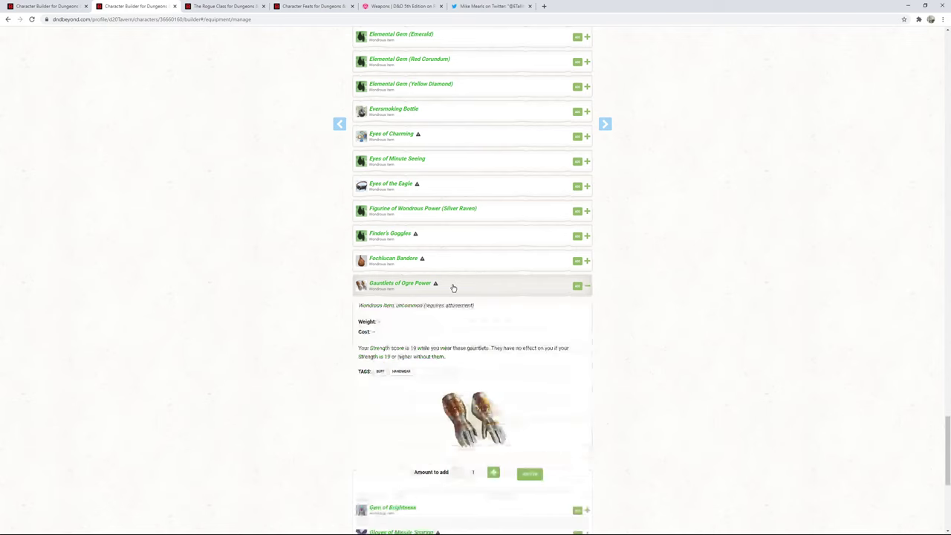